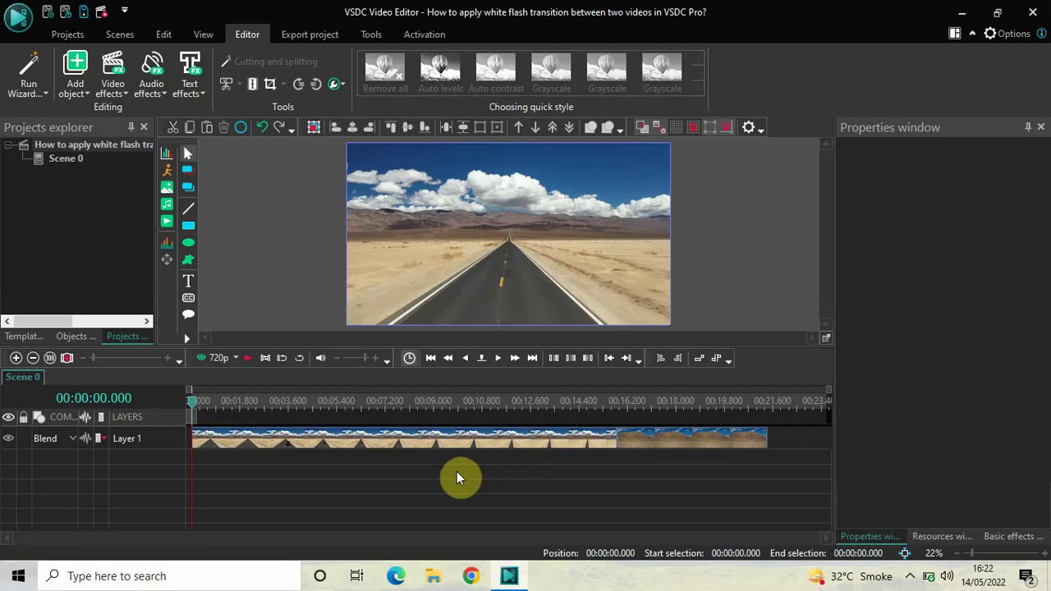
- Preview the footage at 6.8 s and 19.2 s, then open the first clip, car ten_1, in its own timeline
left_click(376, 402)
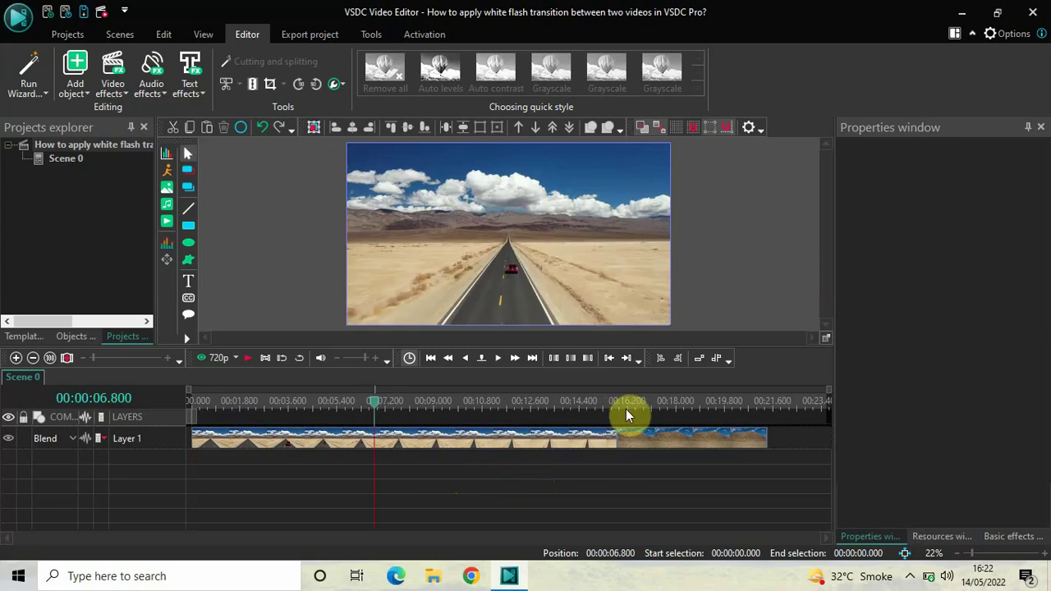
left_click(708, 402)
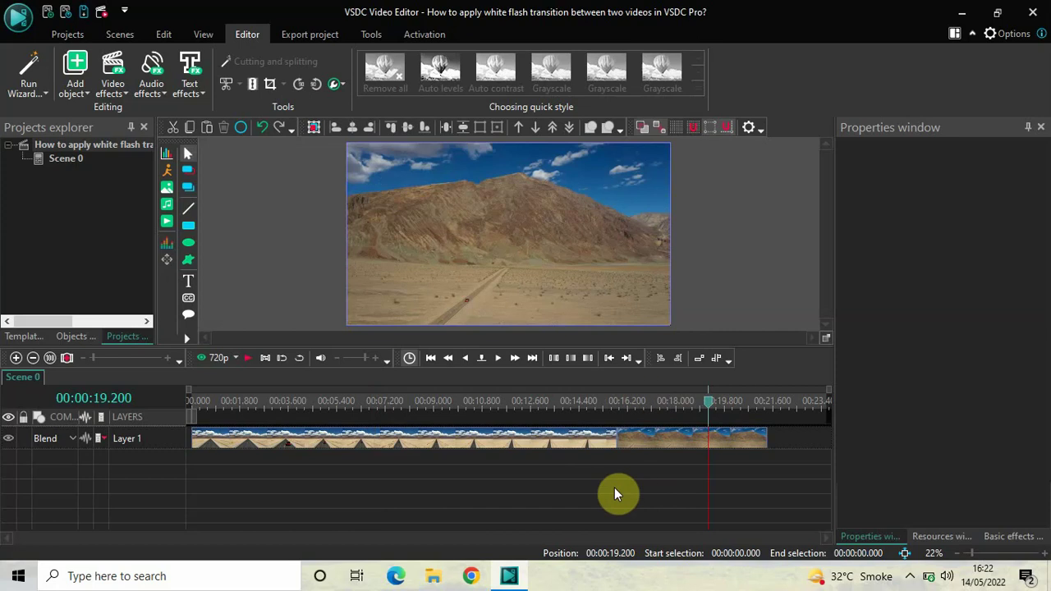
left_click(666, 443)
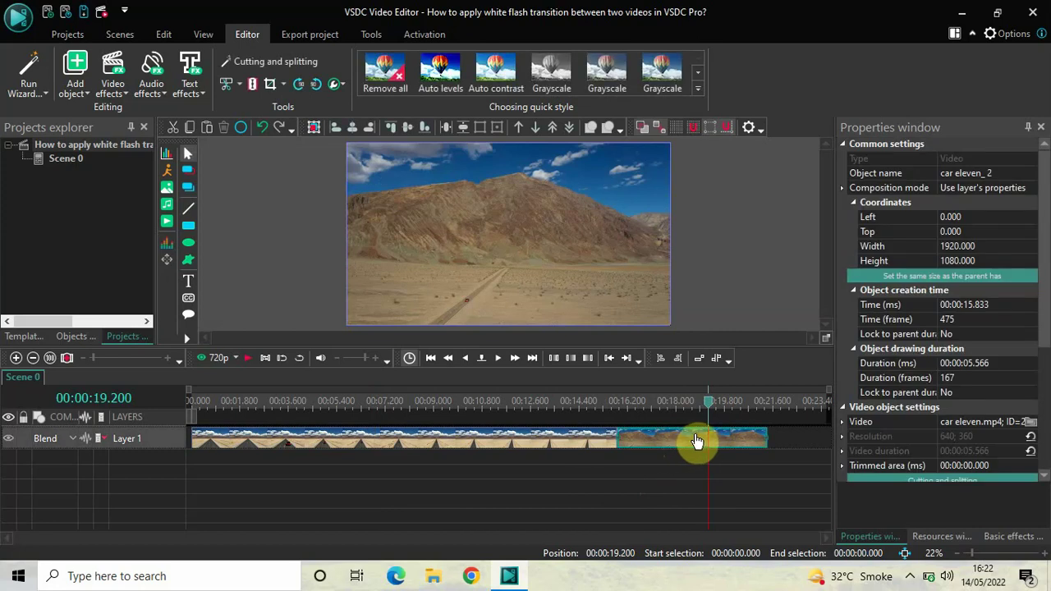
left_click_drag(696, 442, 631, 440)
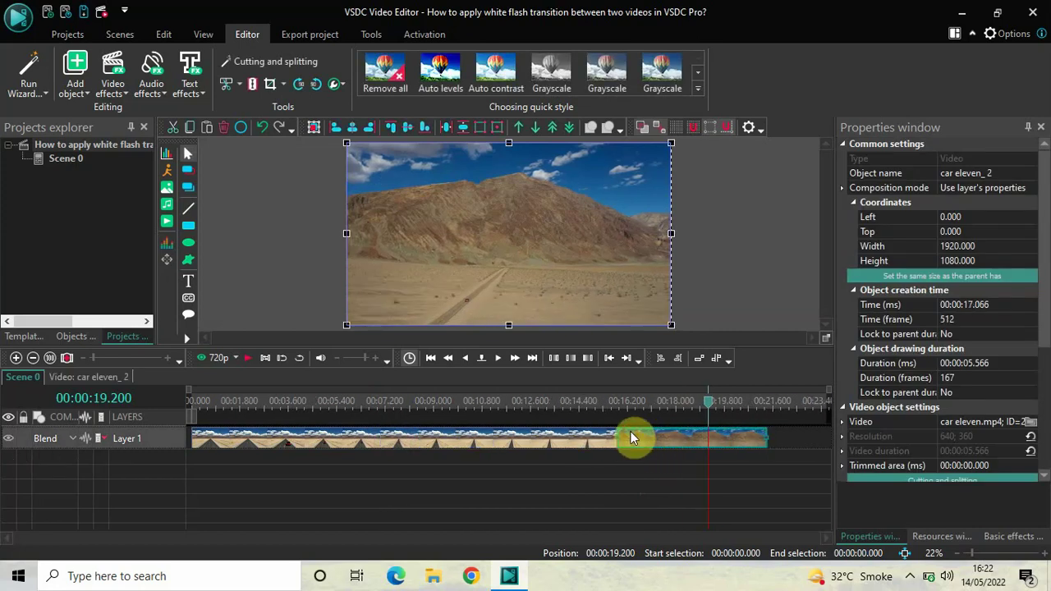
left_click(494, 500)
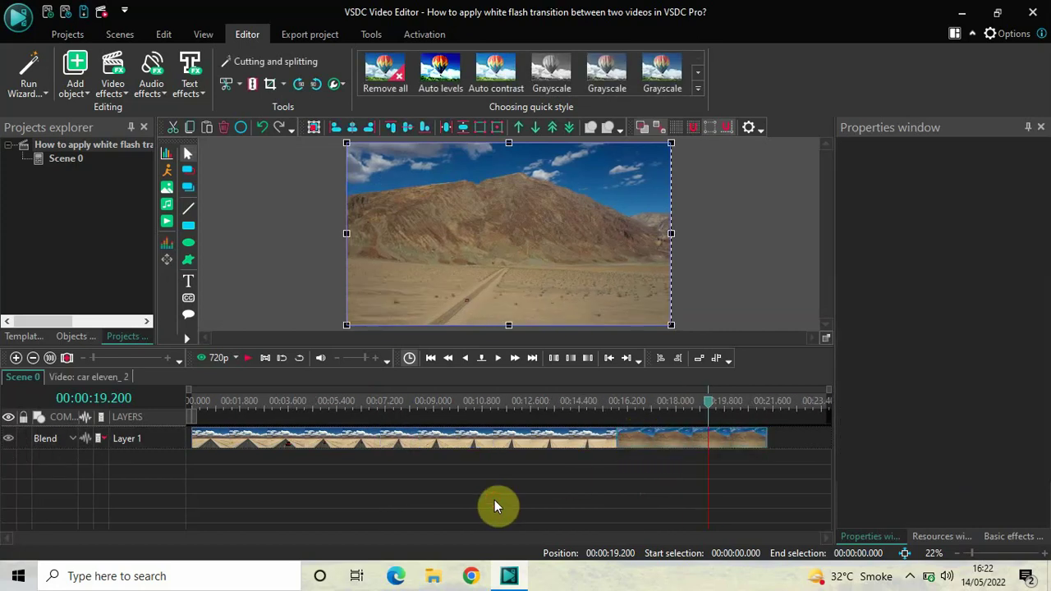
left_click(188, 401)
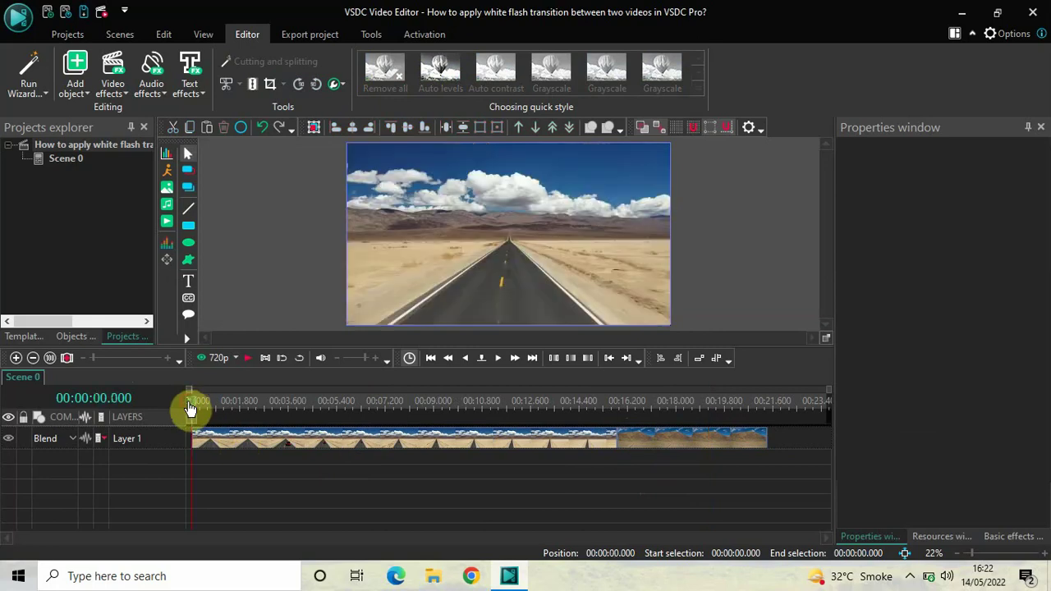
double_click(300, 440)
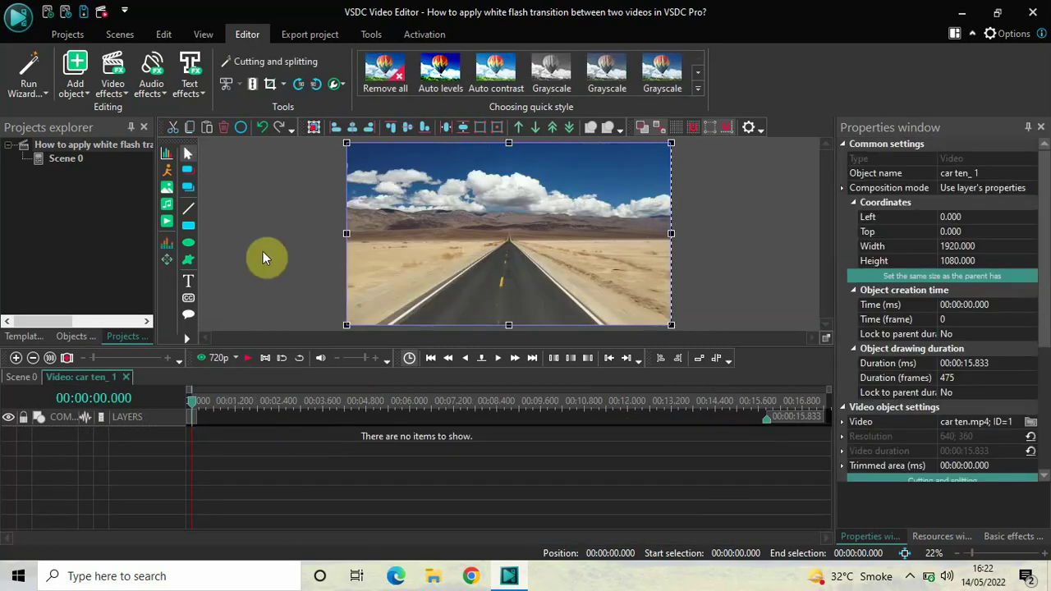
- Add a Nature > God rays effect across the full 15.833-second car ten_1 clip
left_click(112, 82)
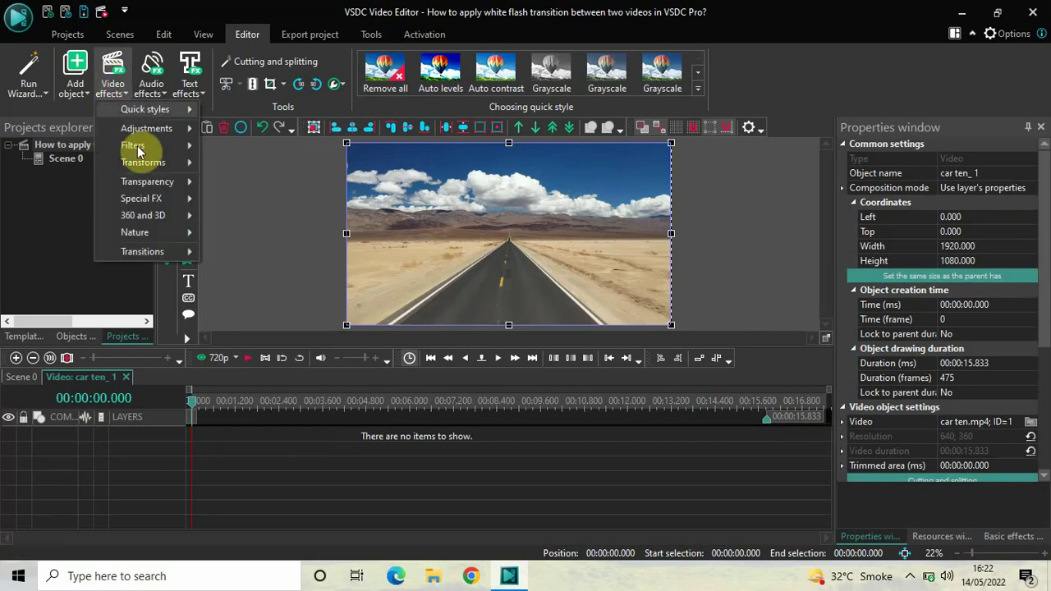
mouse_move(170, 233)
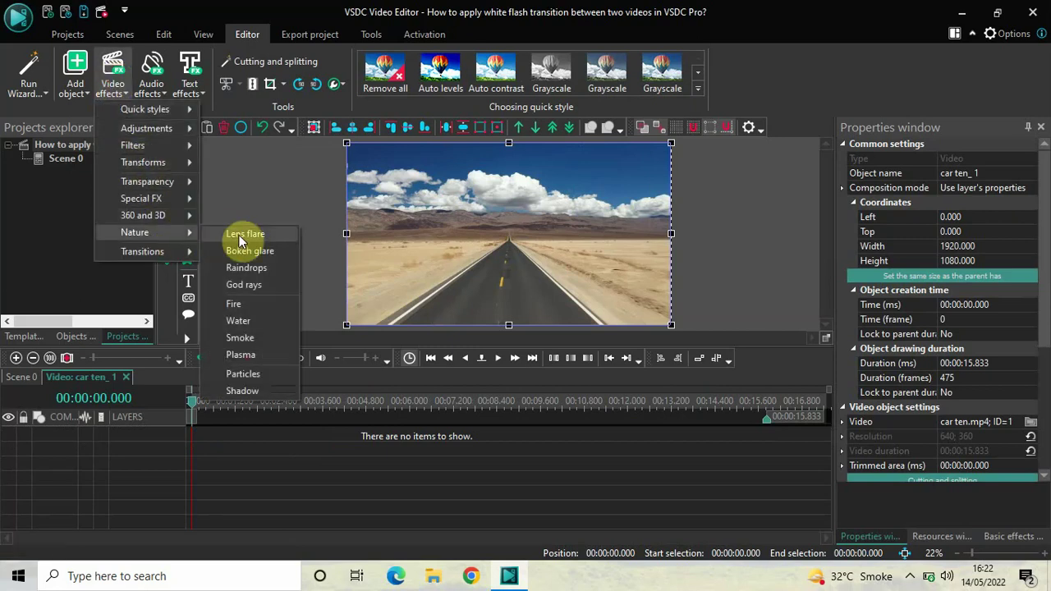
left_click(264, 282)
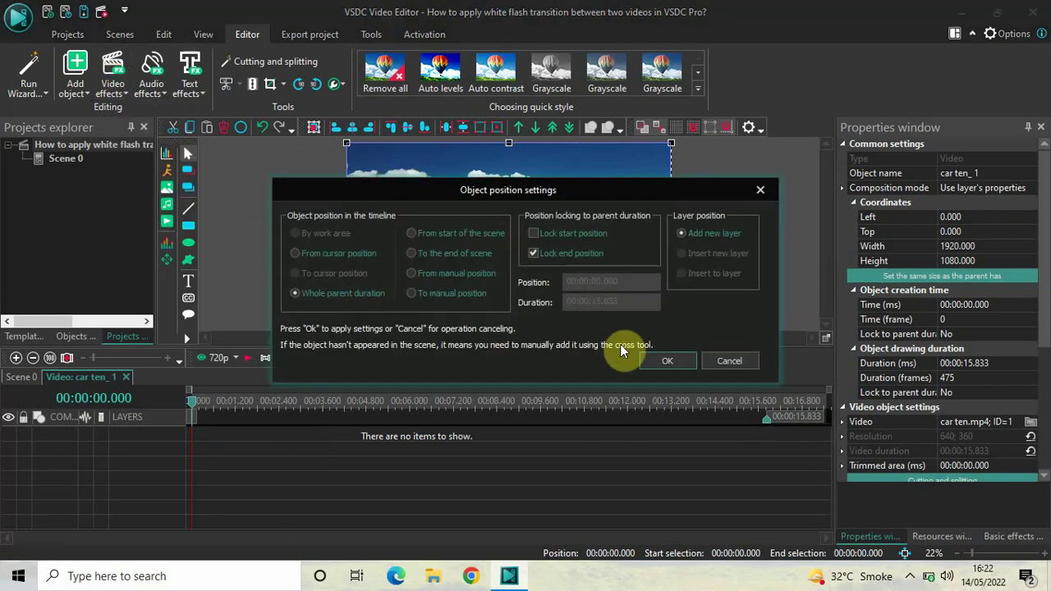
left_click(666, 361)
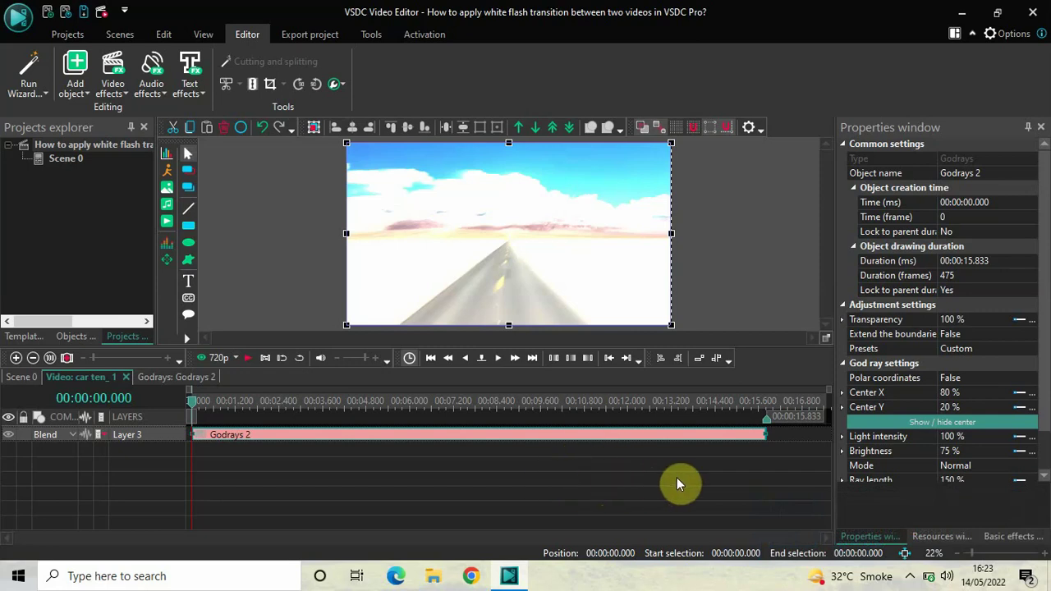
- Shorten Godrays 2 to 0.5 seconds and move it to the clip's end at 15.333 s
left_click(890, 261)
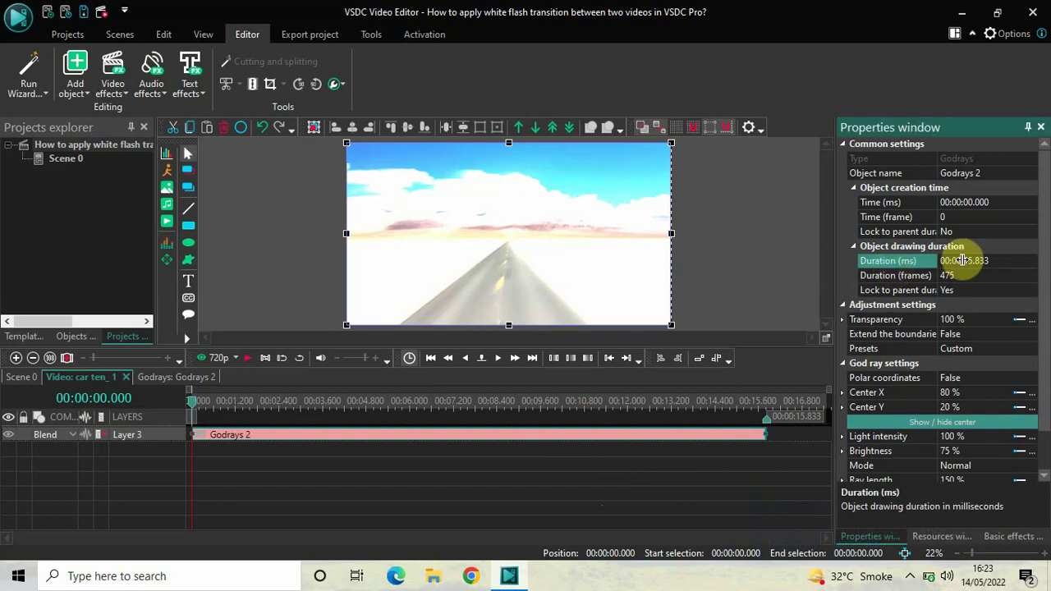
key("BackSpace")
key("BackSpace")
key("BackSpace")
key("BackSpace")
key("BackSpace")
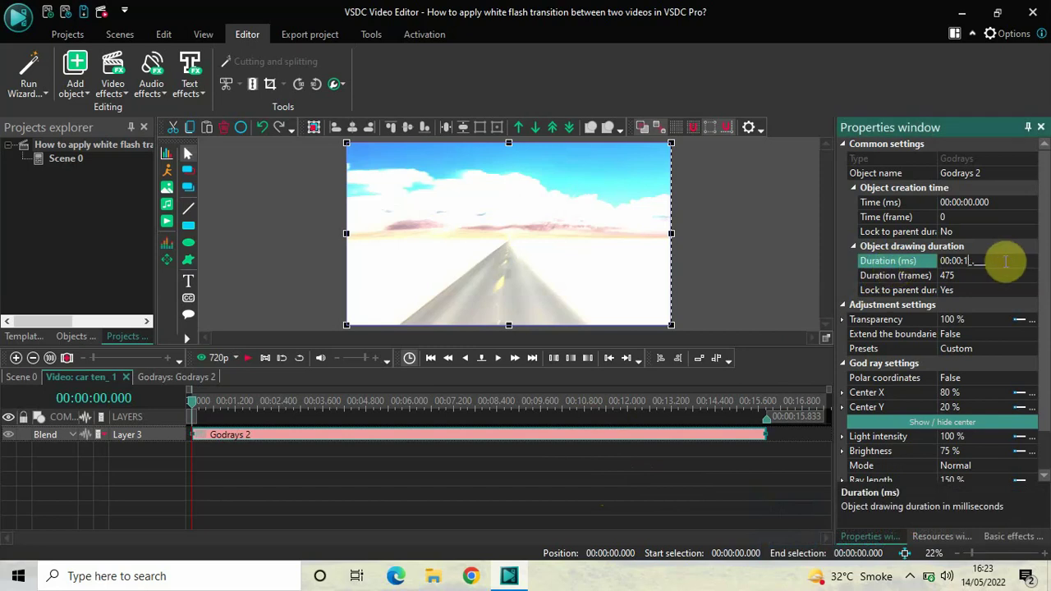
type("0500")
key("Return")
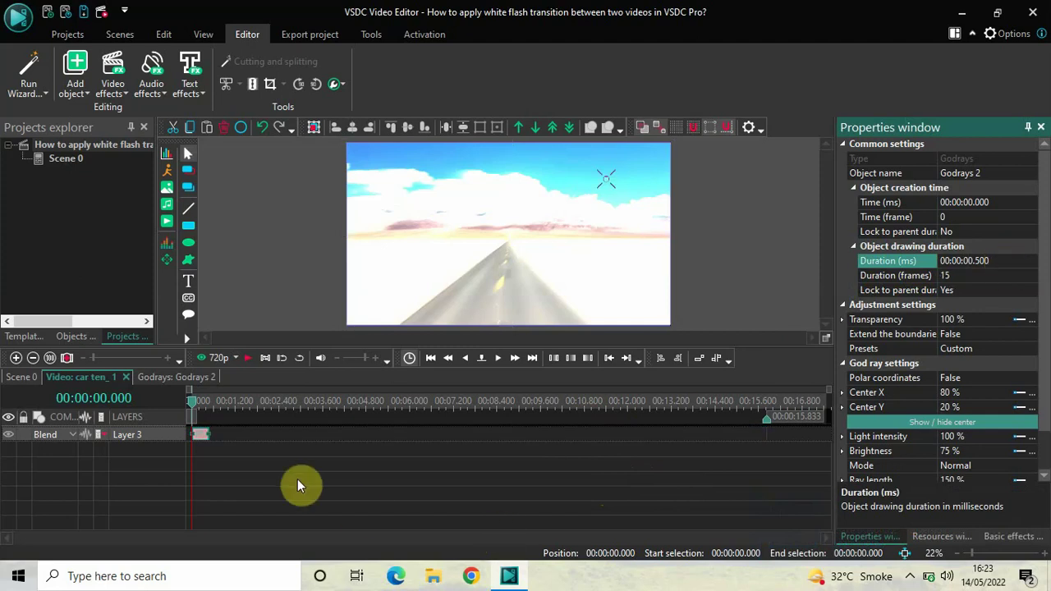
left_click_drag(199, 439, 736, 403)
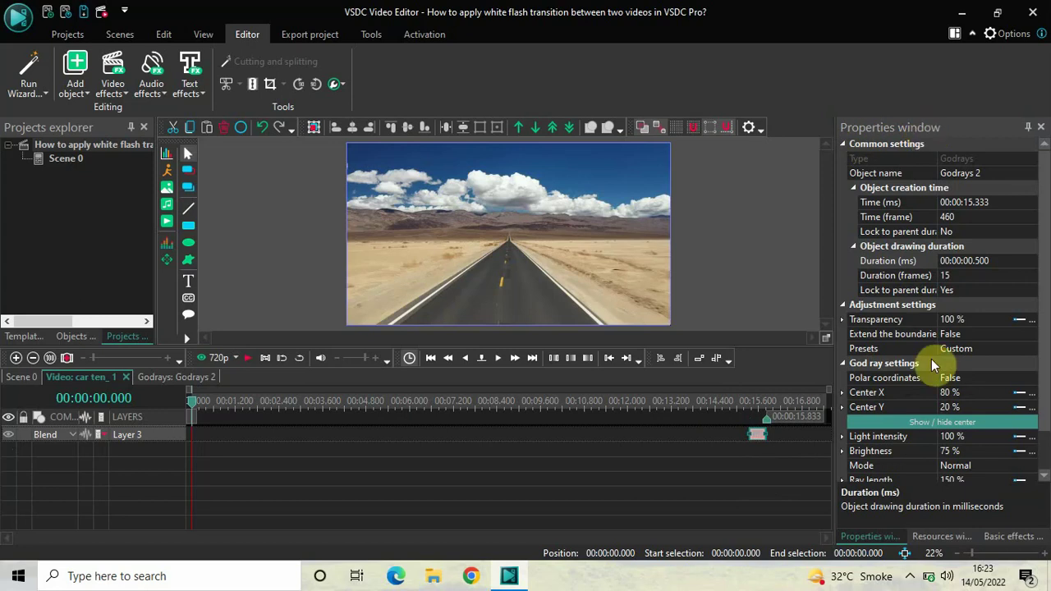
- Change the God rays Center X from 80% to 50%
left_click(885, 378)
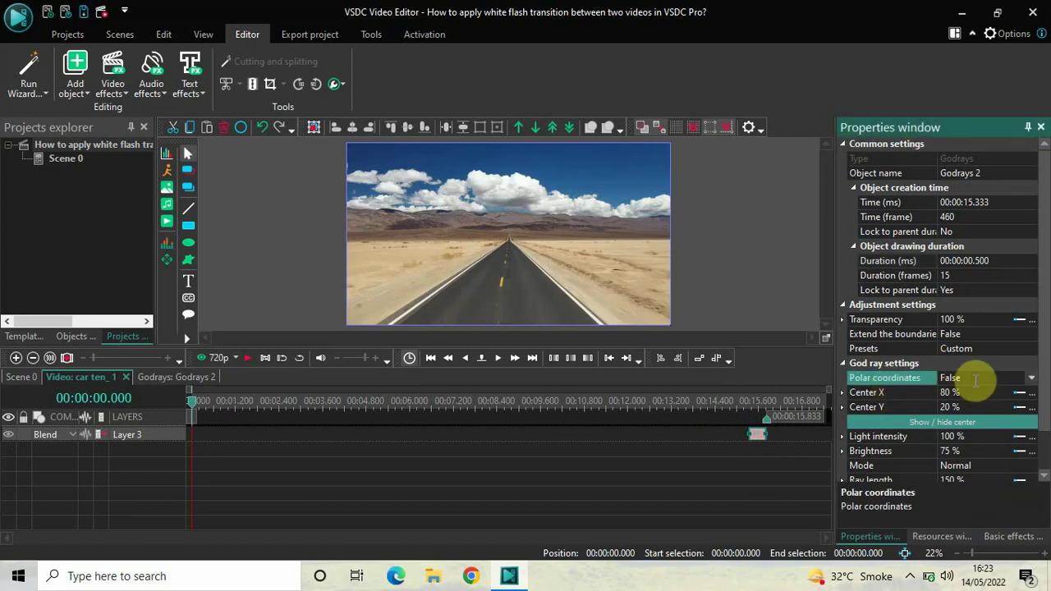
left_click(890, 393)
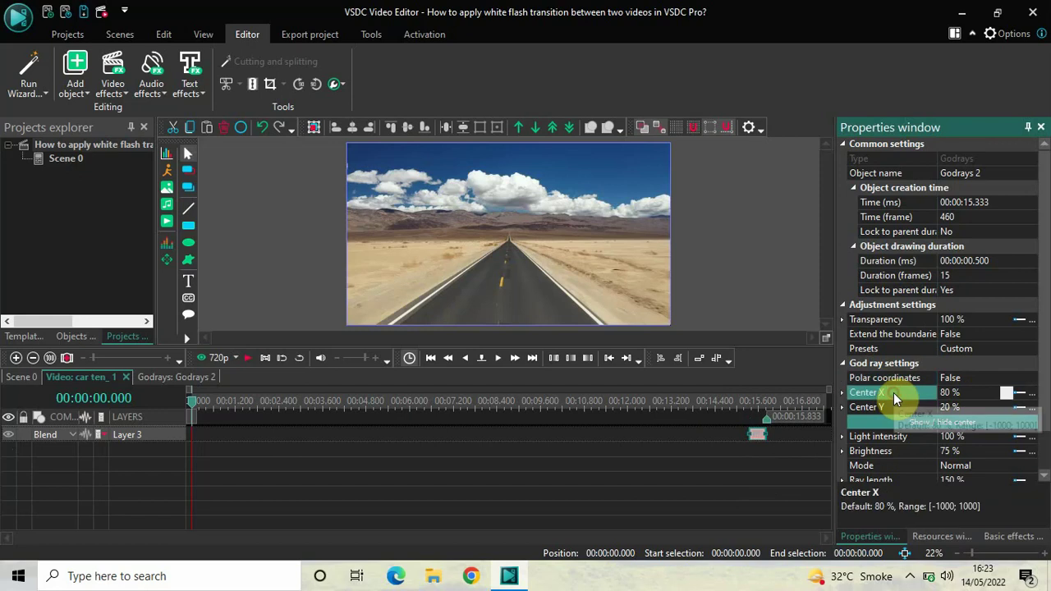
left_click(971, 392)
key("BackSpace")
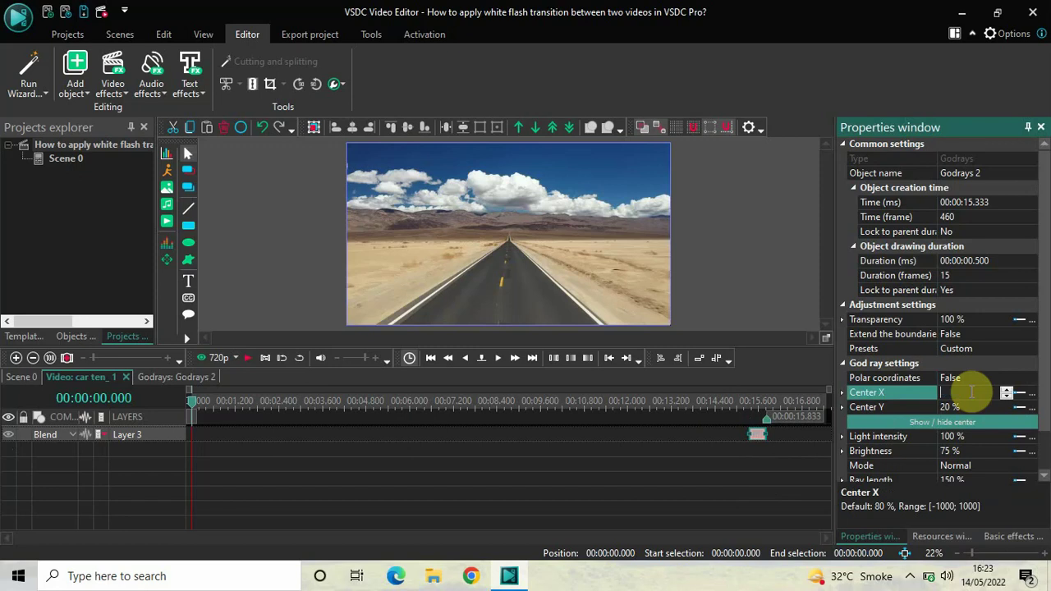
type("50")
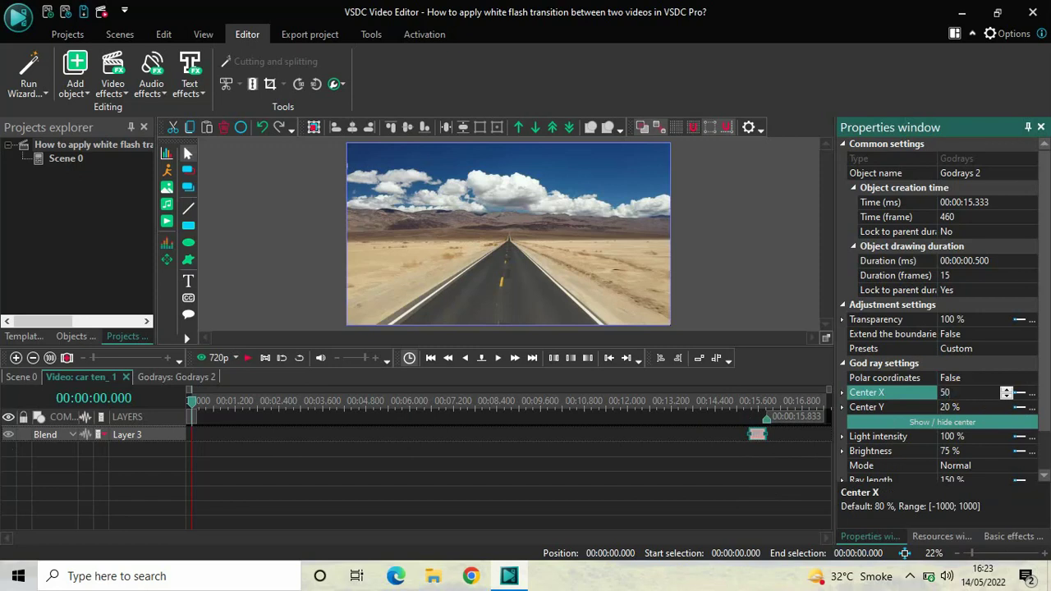
key("Return")
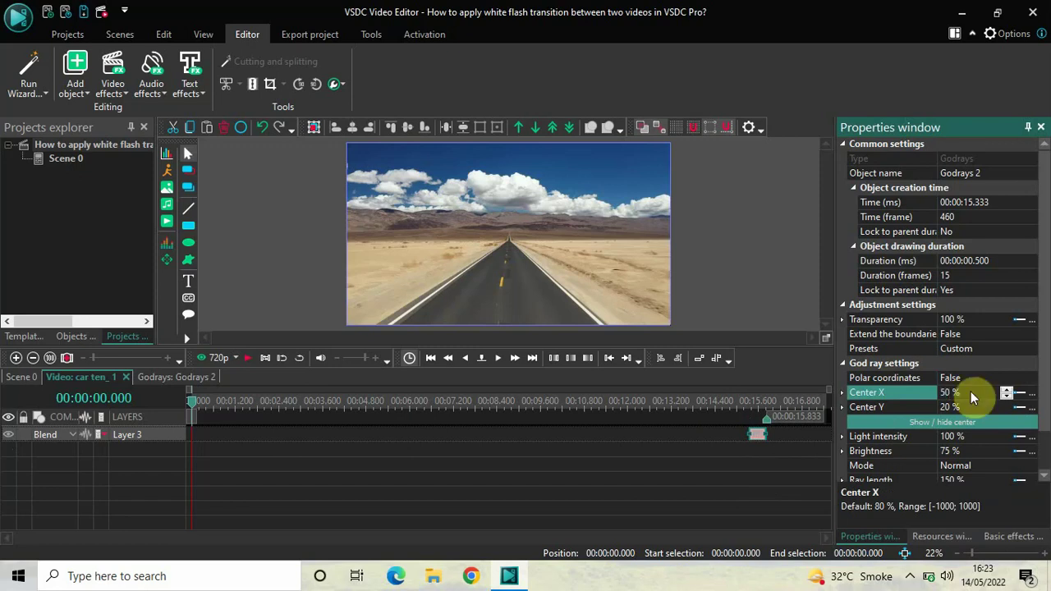
- Change the God rays Center Y from 20% to 50%
left_click(971, 406)
left_click(975, 410)
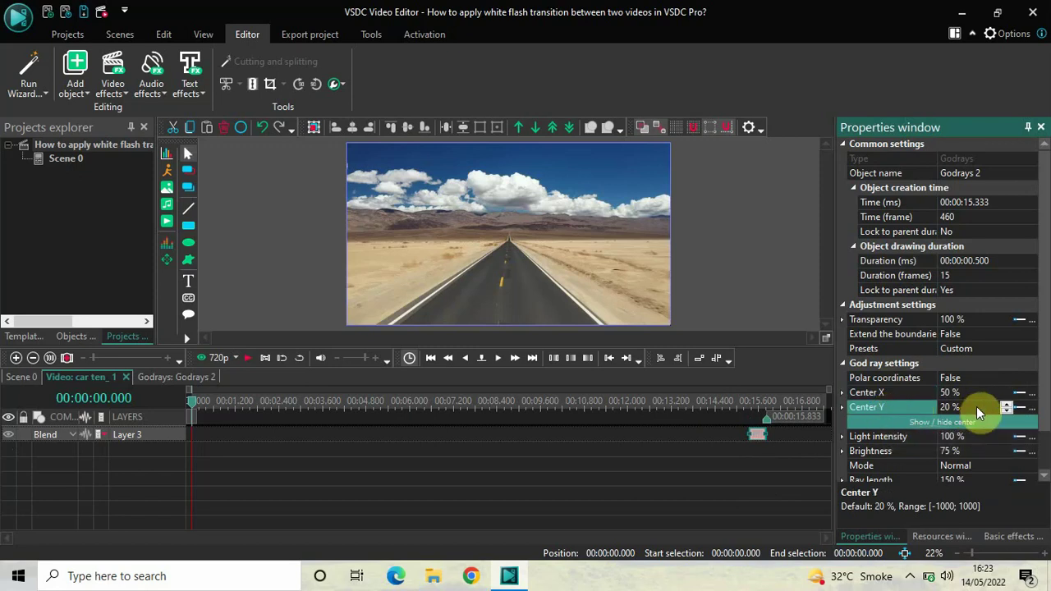
double_click(976, 406)
key("BackSpace")
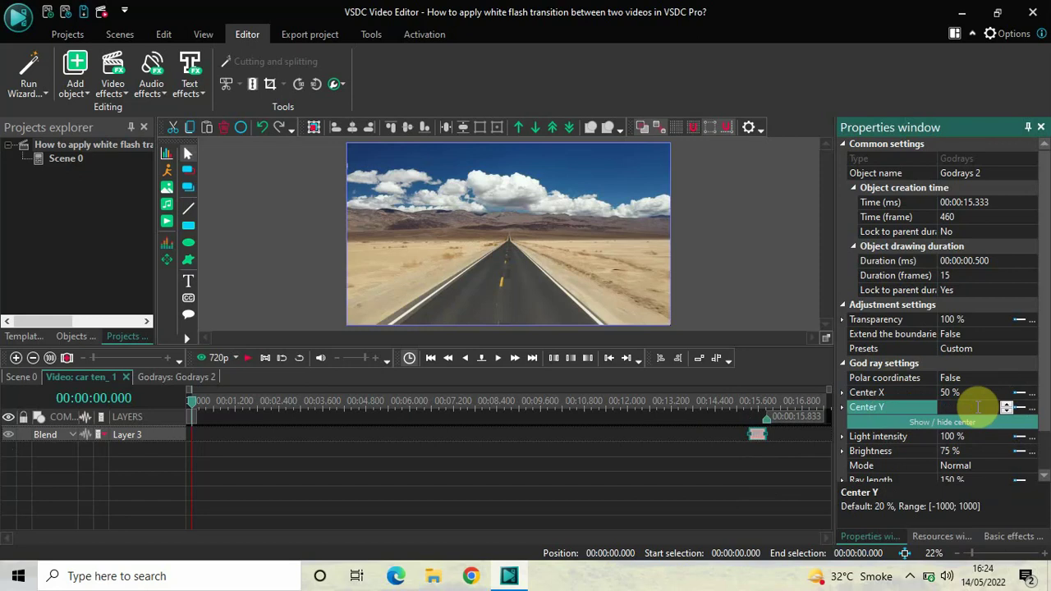
type("50")
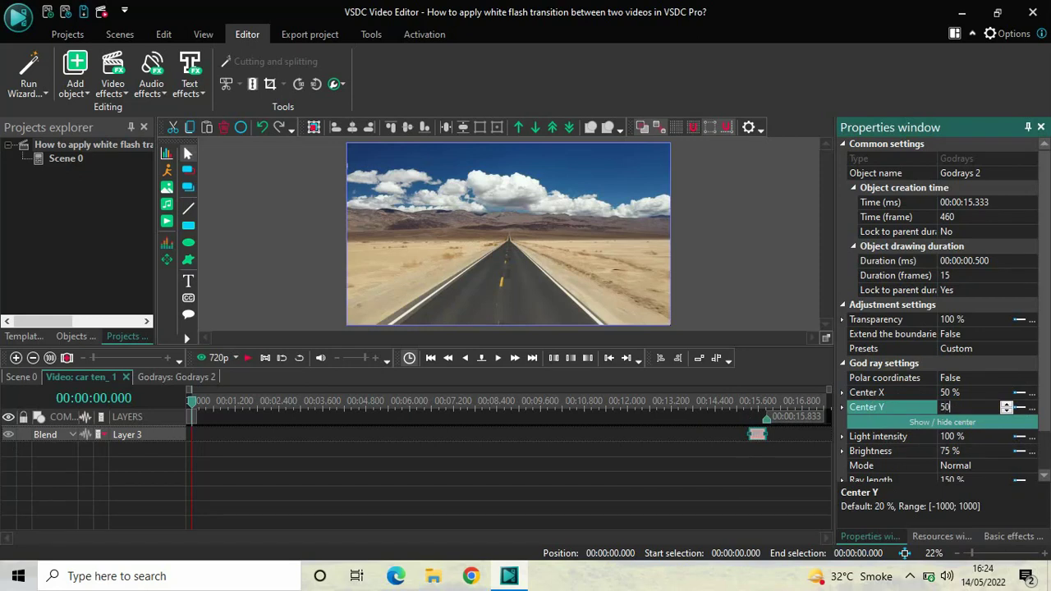
key("Return")
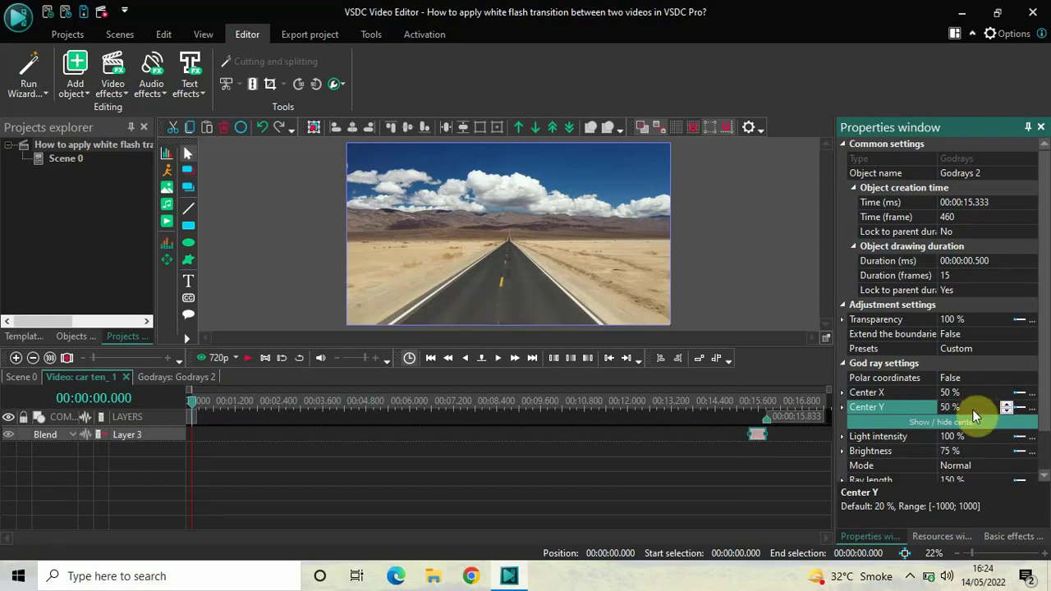
- Set Godrays 2 light intensity to ramp 50;200 %
left_click(894, 439)
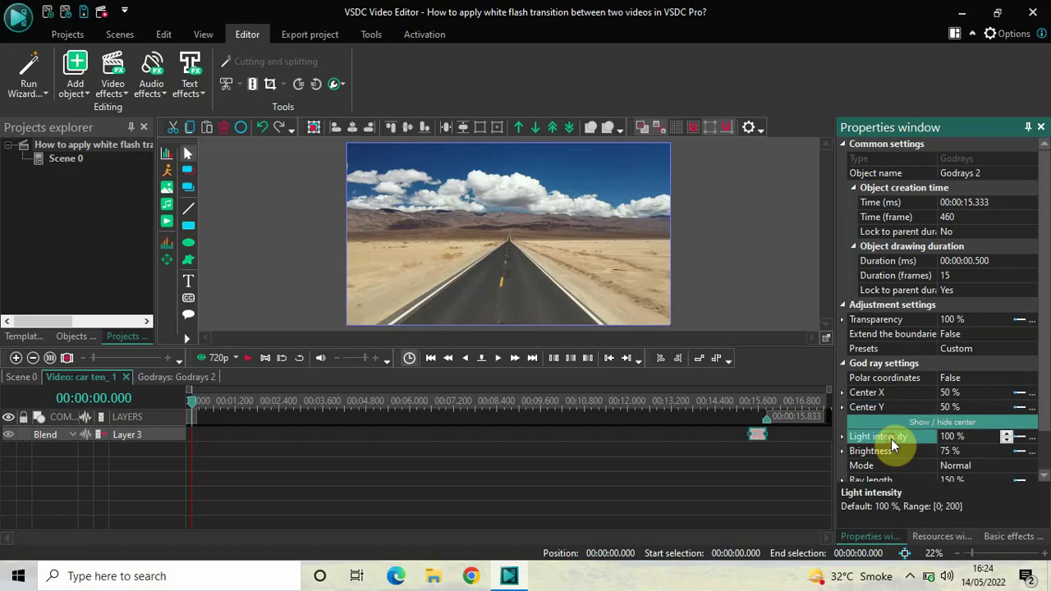
left_click(981, 439)
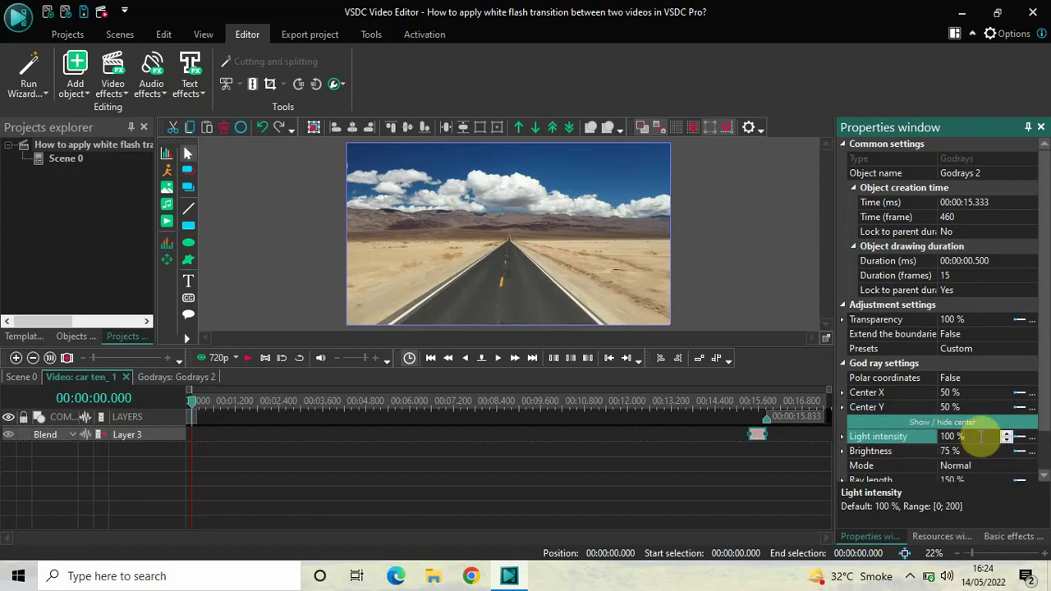
key("ctrl+a")
key("BackSpace")
type("50")
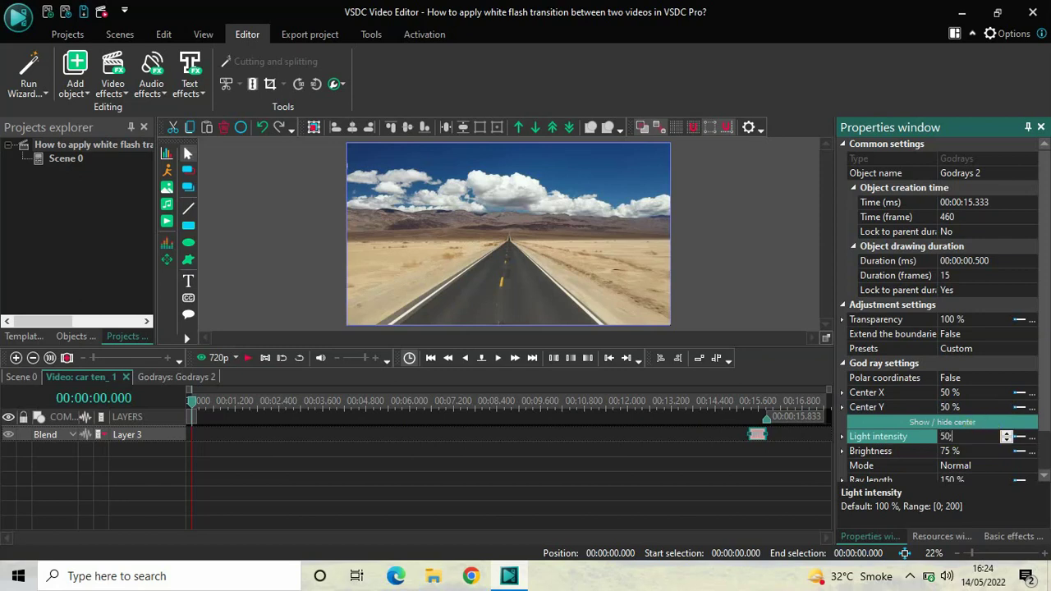
type(";200")
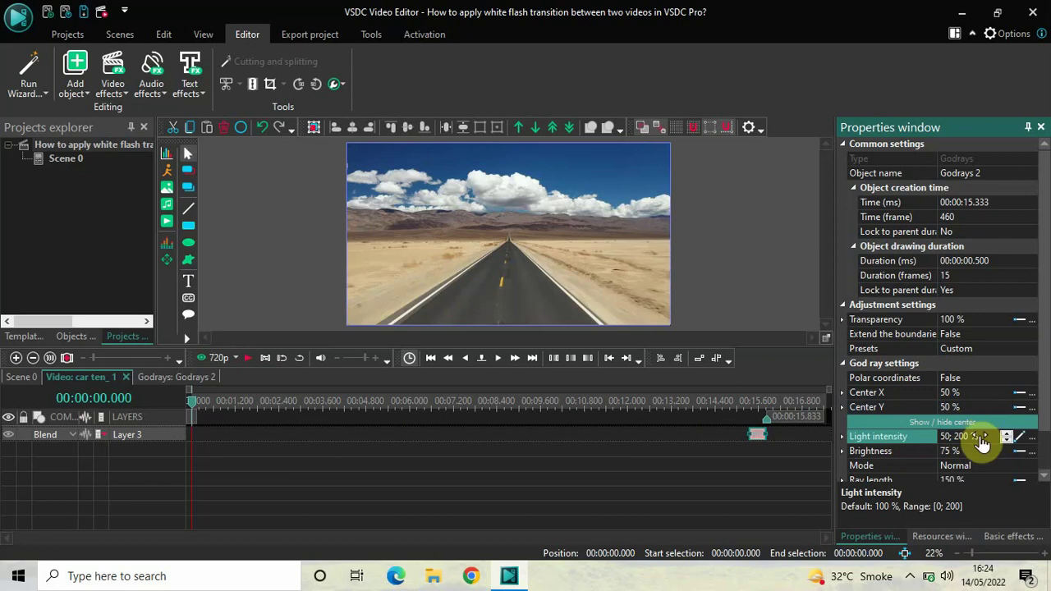
left_click(876, 454)
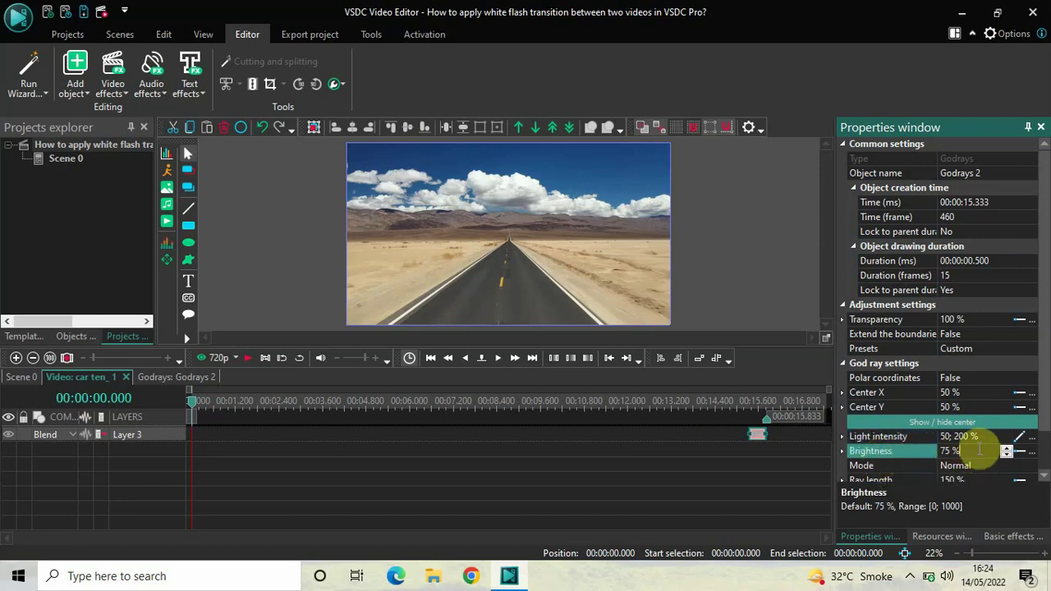
- Set the brightness to ramp 50;120 %
left_click(980, 451)
key("BackSpace")
type("50")
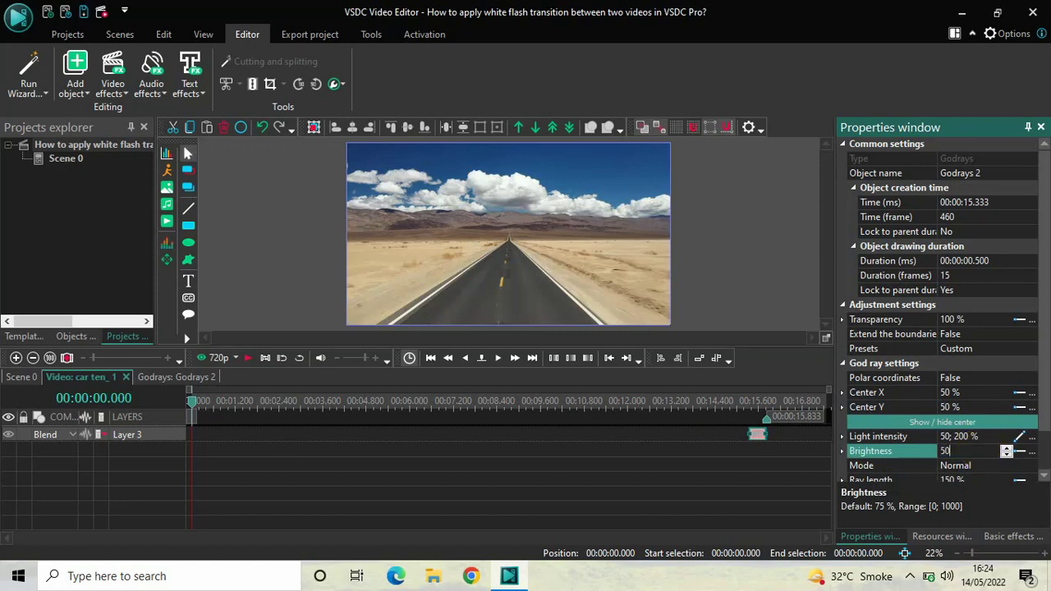
type(";120")
key("Return")
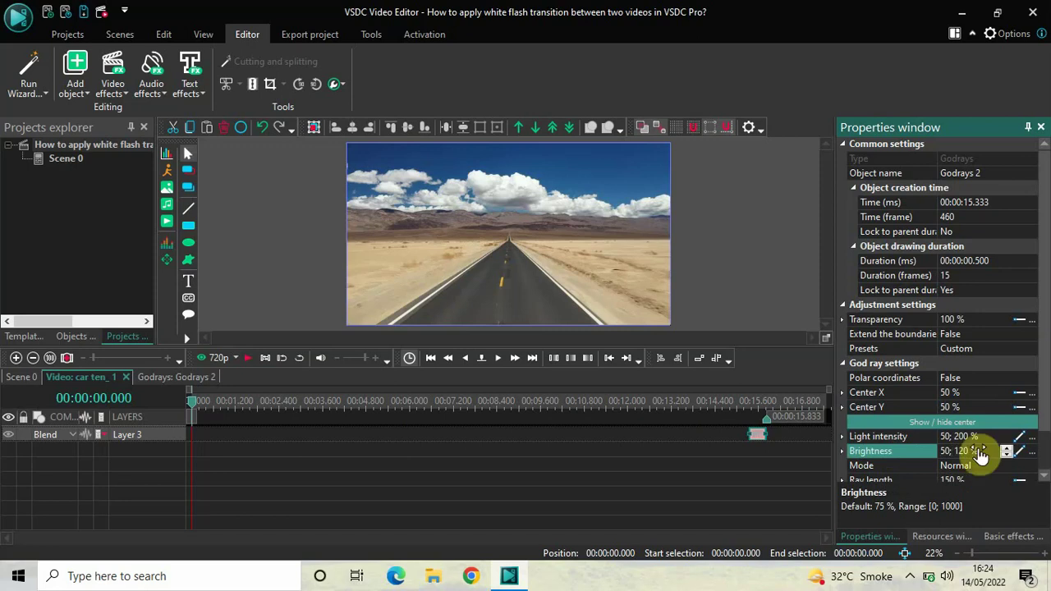
- Set the ray length to ramp 0;1000 %
left_click(886, 482)
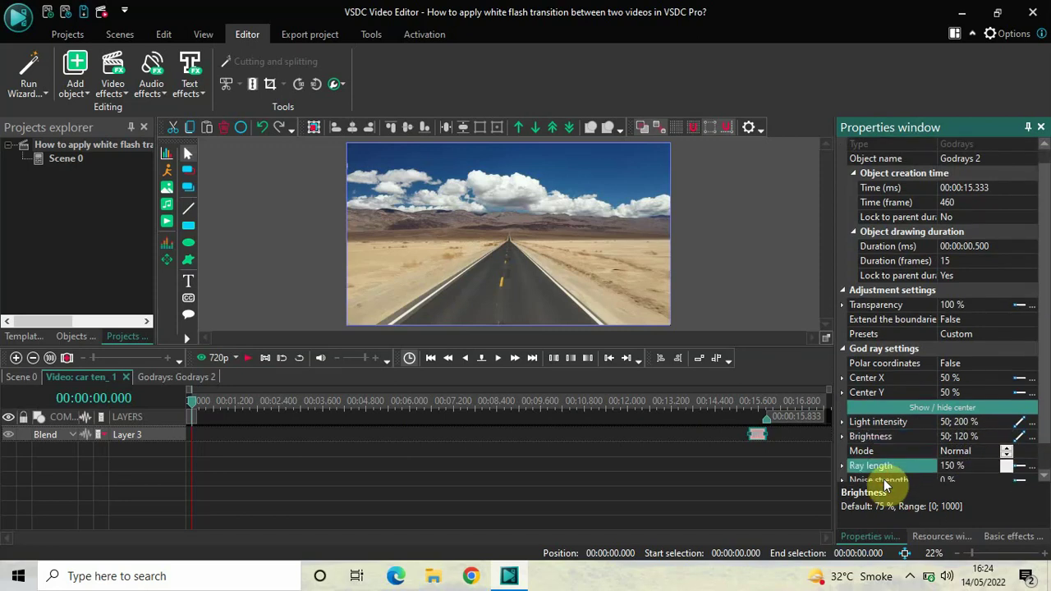
left_click(979, 467)
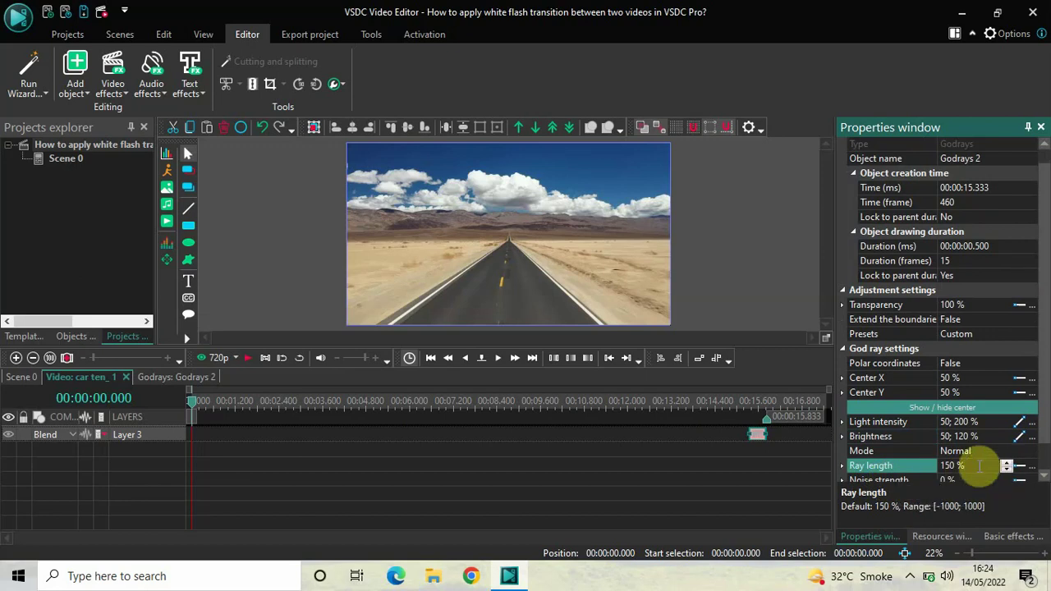
key("ctrl+a")
key("BackSpace")
type("0;1000")
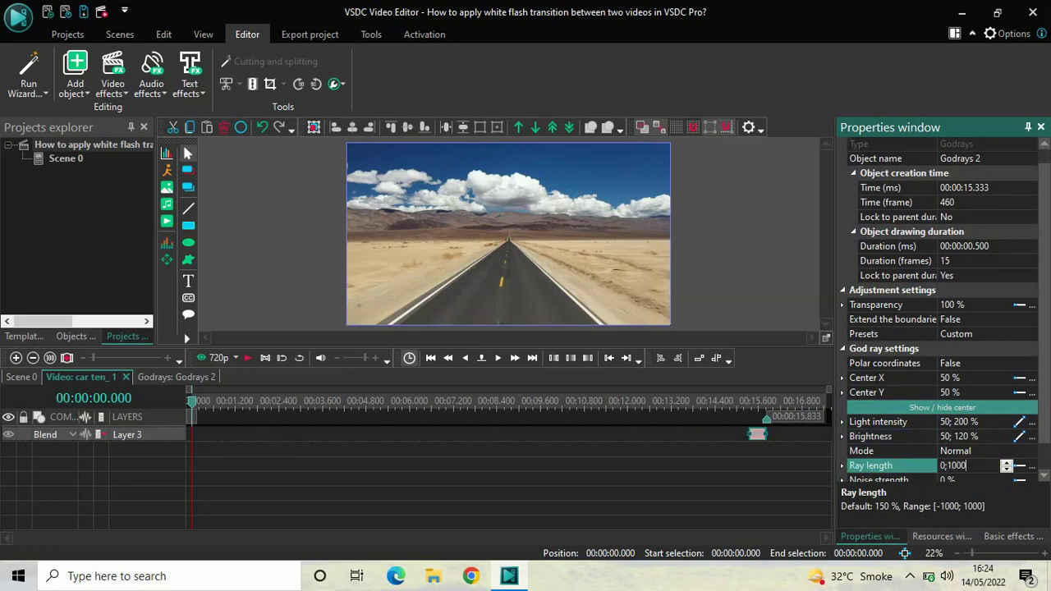
key("Return")
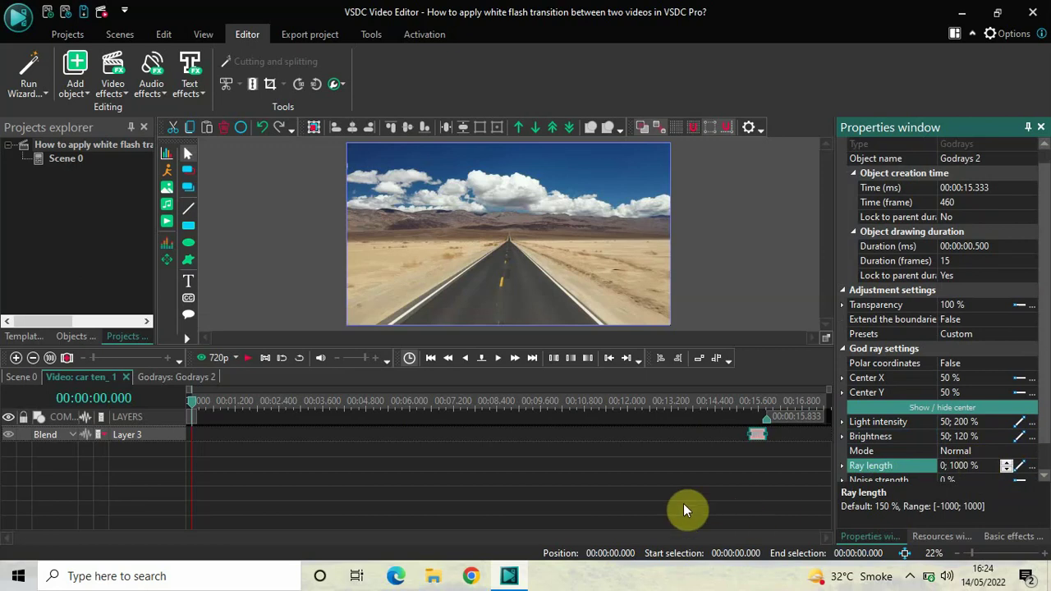
- Return to the main scene timeline and open the car eleven_2 clip
left_click(509, 485)
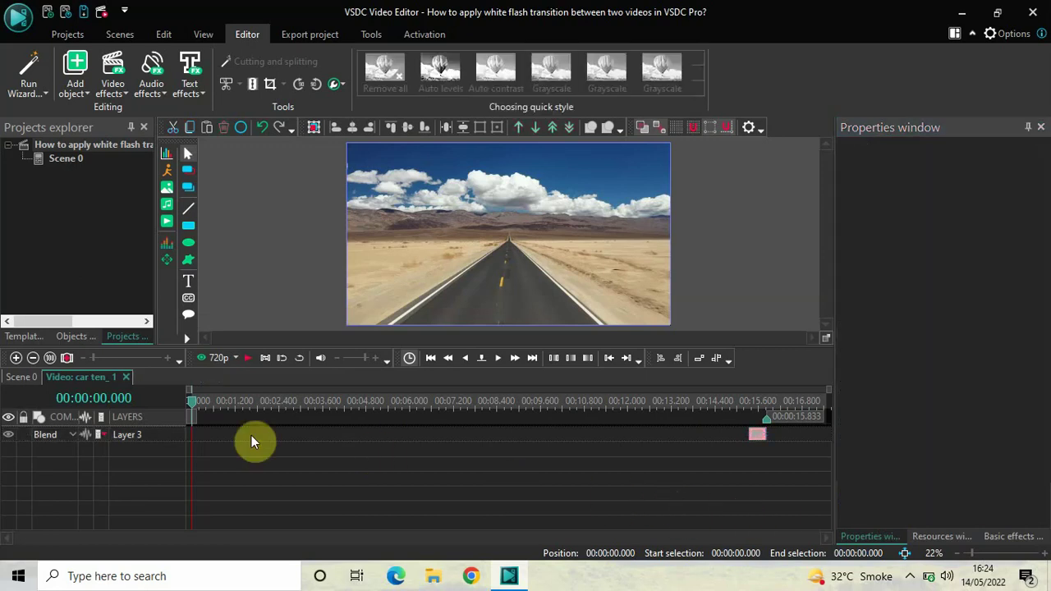
left_click(20, 377)
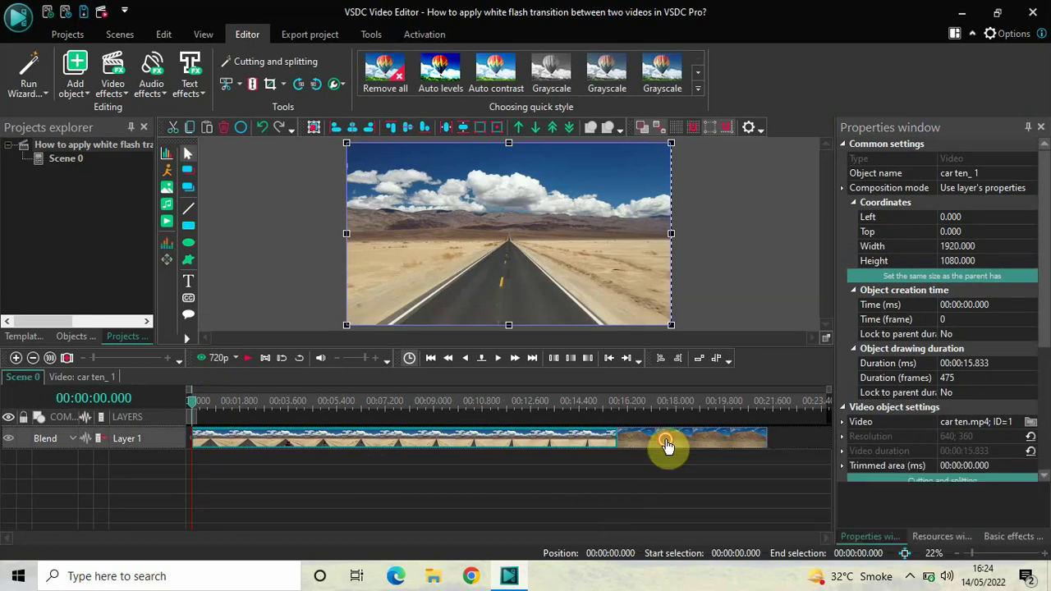
double_click(667, 442)
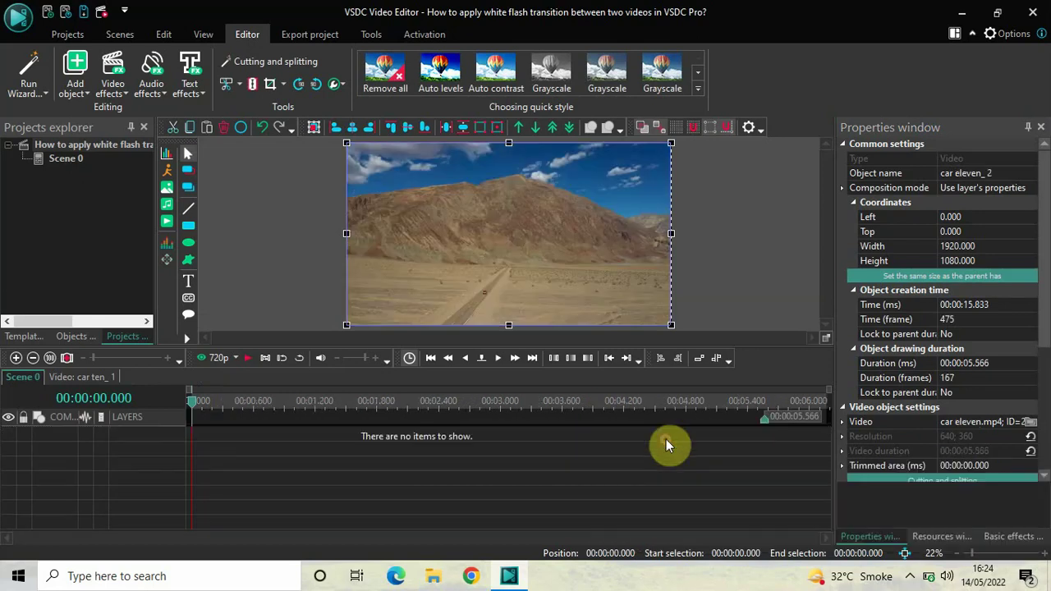
- Add a Nature > God rays effect to car eleven_2 at the default position
left_click(116, 87)
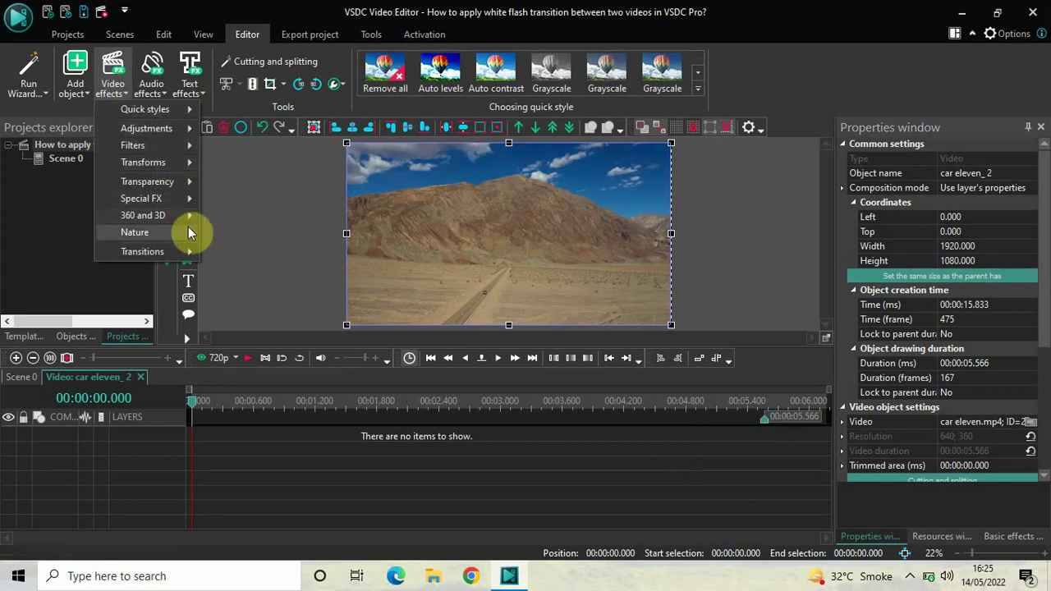
mouse_move(189, 232)
left_click(272, 285)
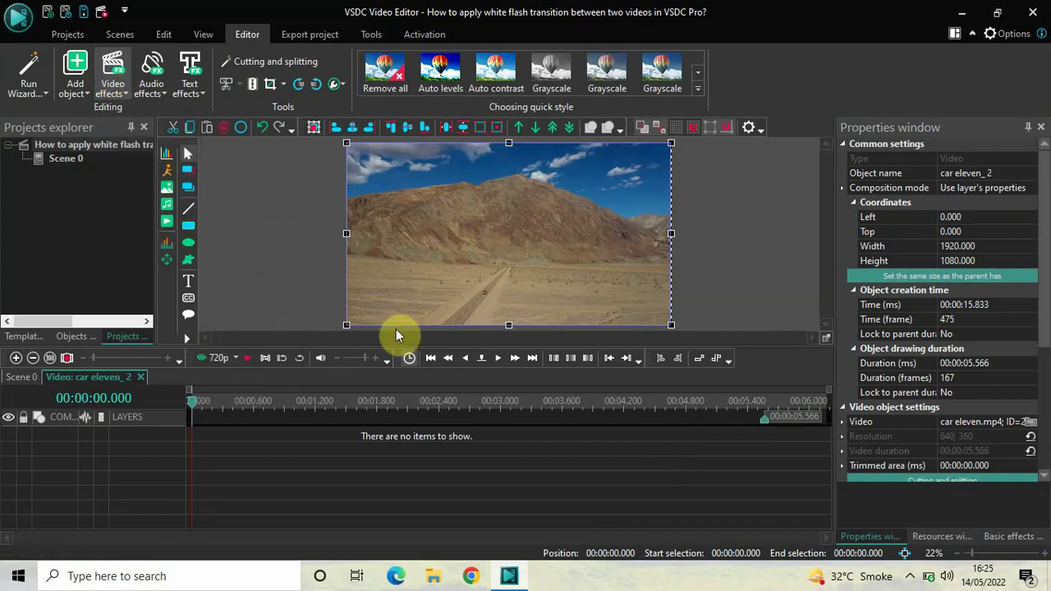
left_click(657, 361)
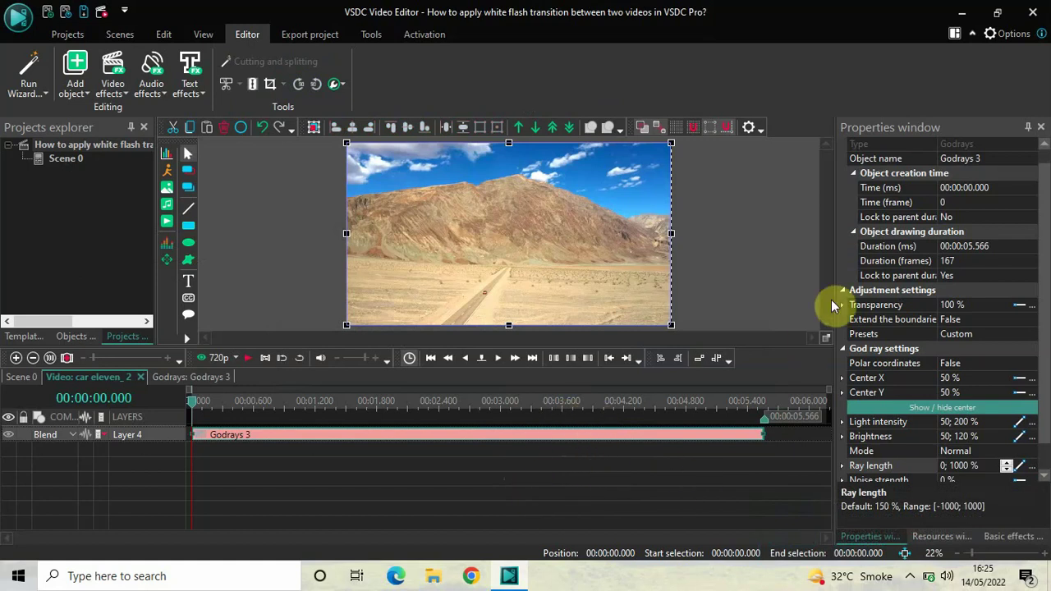
- Set Godrays 3's duration to 00:00:00.500 so it covers the clip's first half-second
left_click(887, 246)
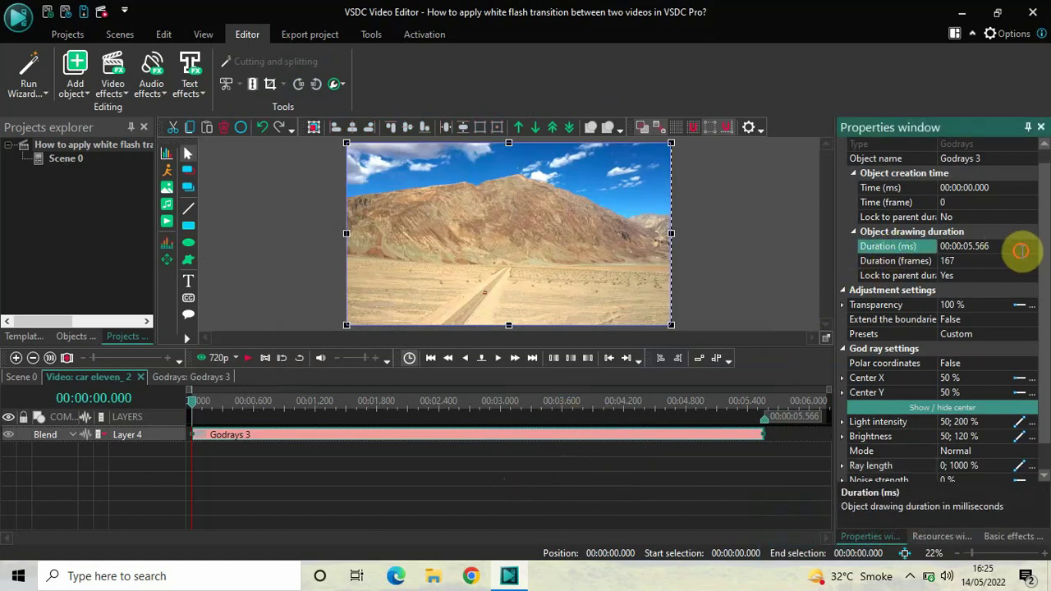
key("BackSpace")
key("BackSpace")
key("BackSpace")
key("BackSpace")
key("BackSpace")
type("0500")
key("Return")
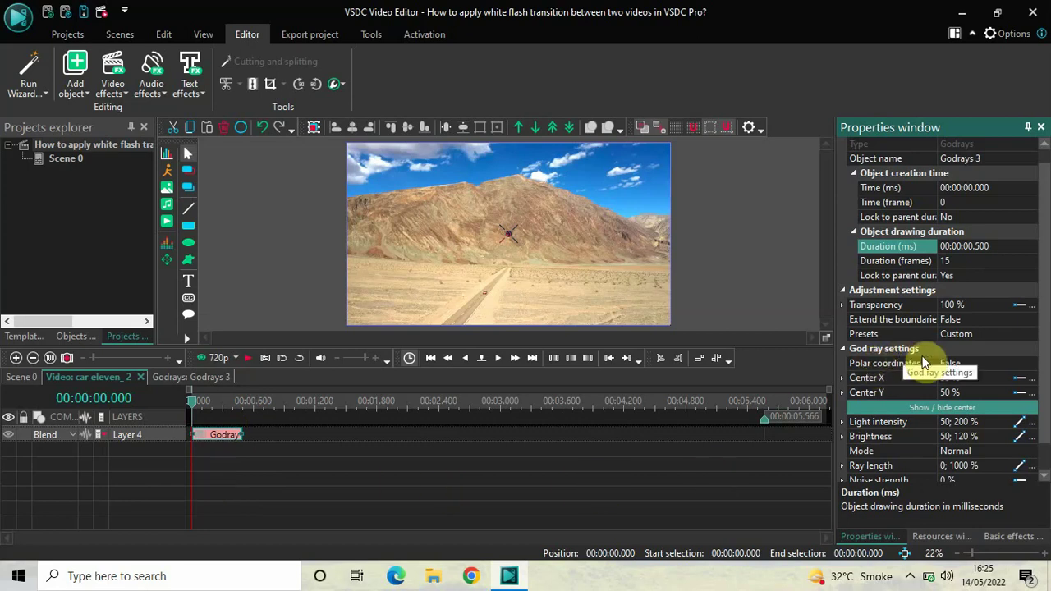
- Check the ray center settings and set light intensity to ramp 200;50 %
left_click(884, 363)
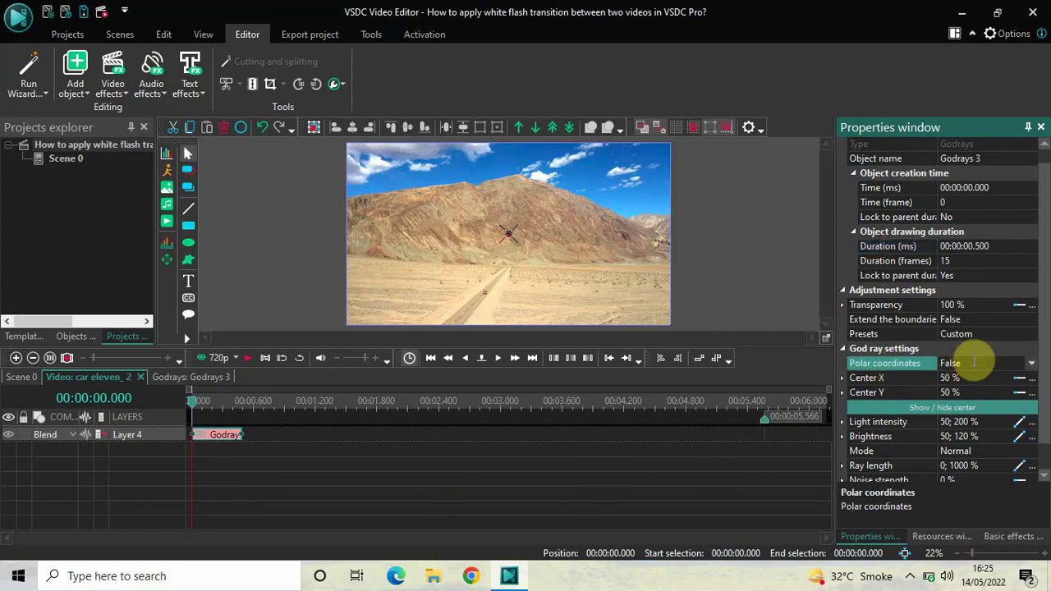
left_click(903, 378)
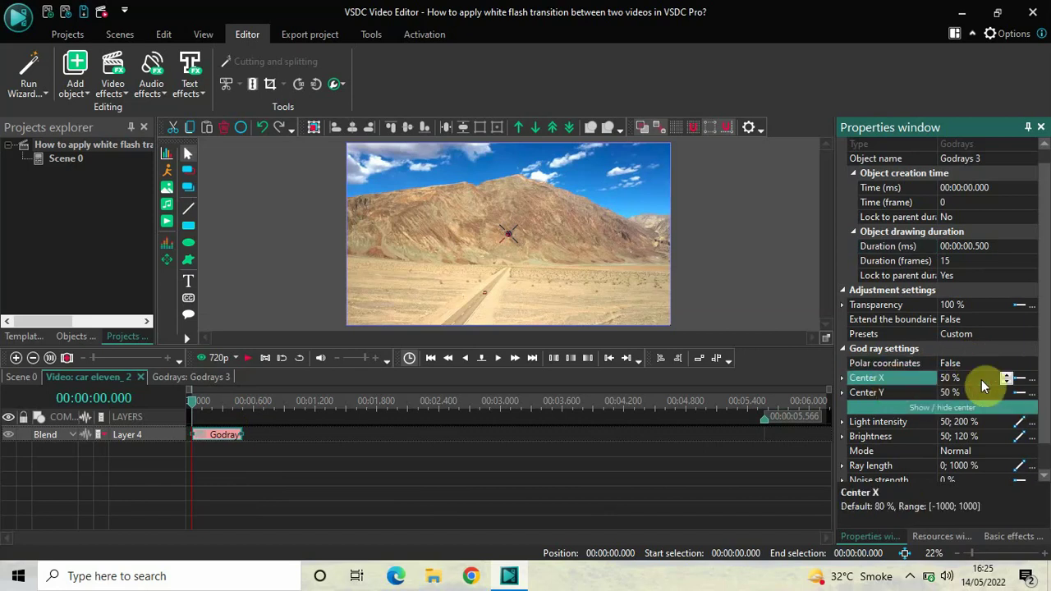
left_click(900, 391)
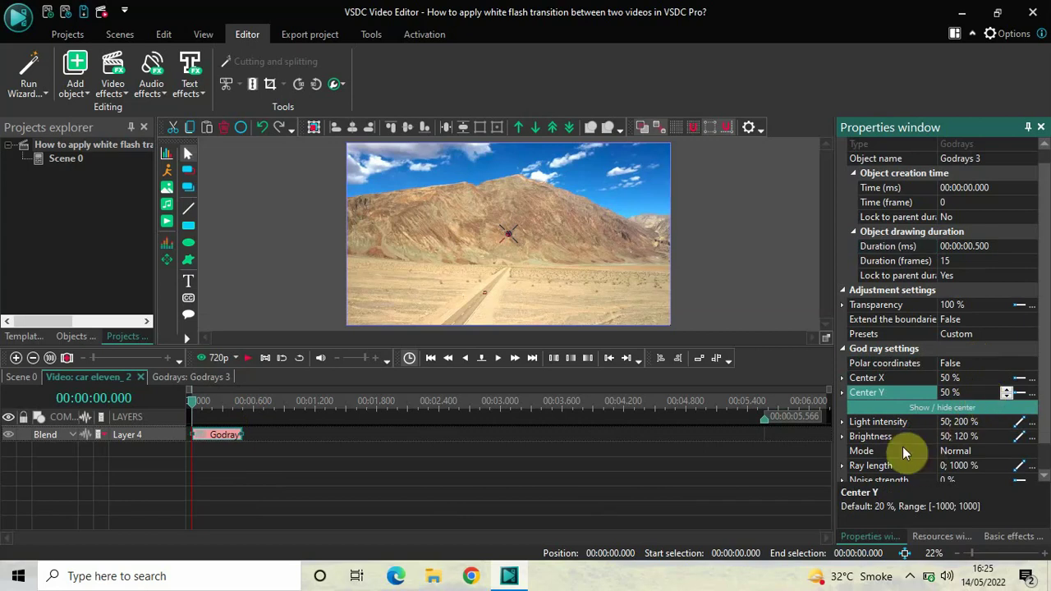
left_click(882, 425)
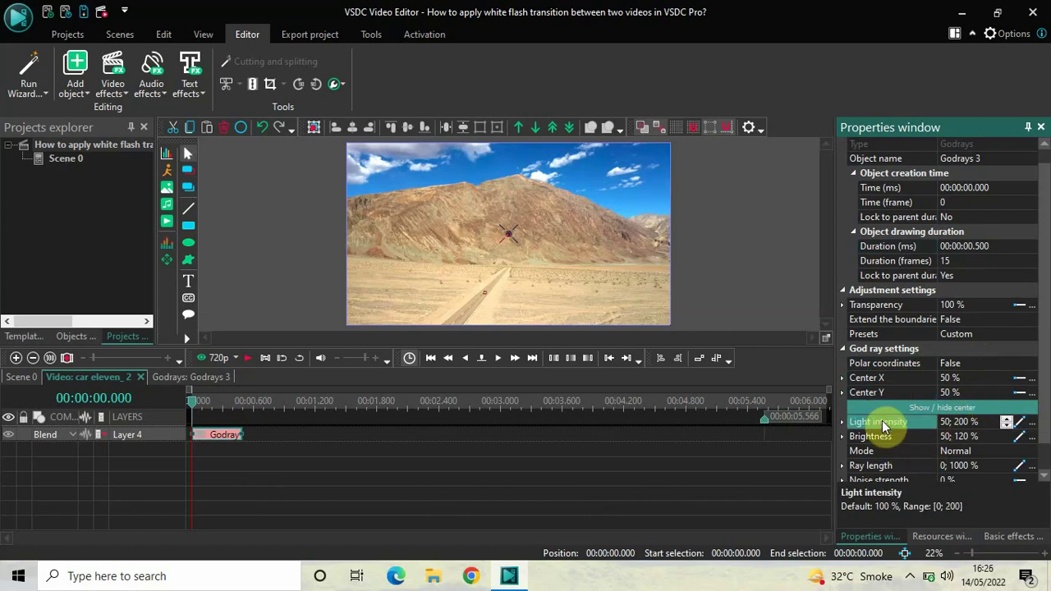
left_click(986, 424)
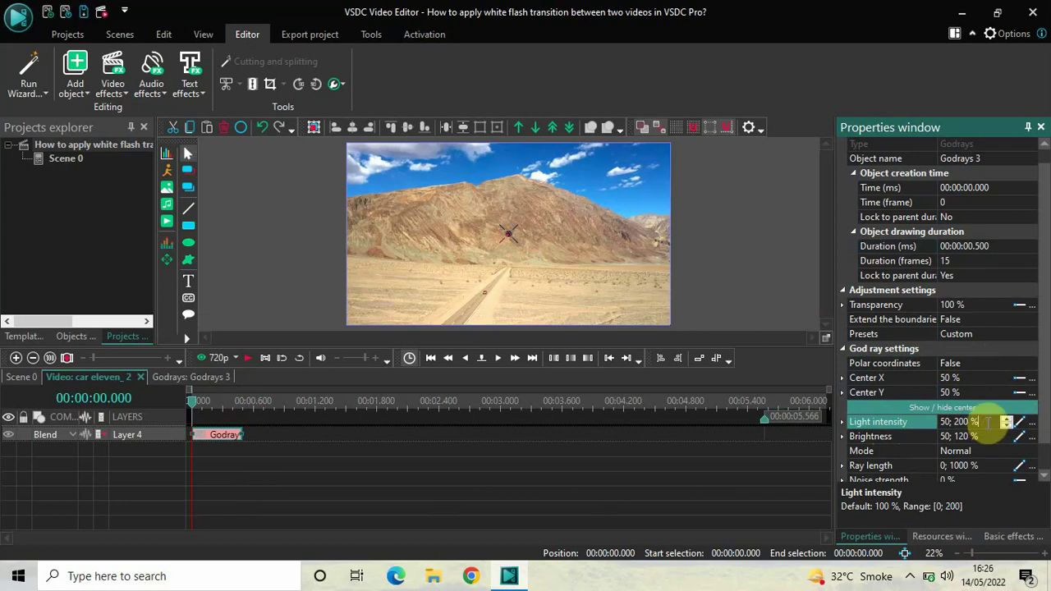
key("ctrl+a")
key("BackSpace")
type("200")
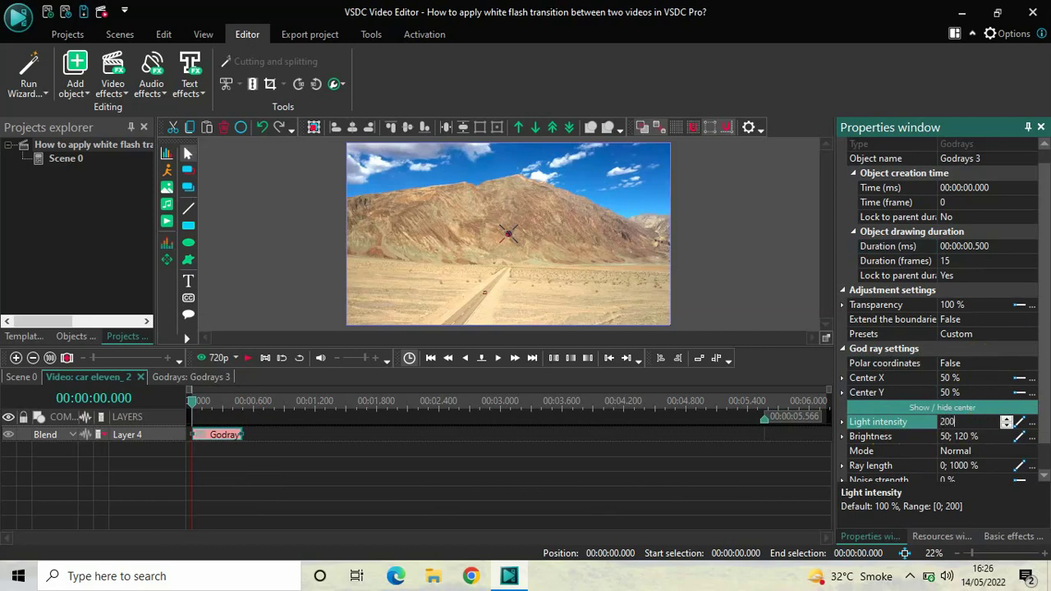
type(";50")
key("Return")
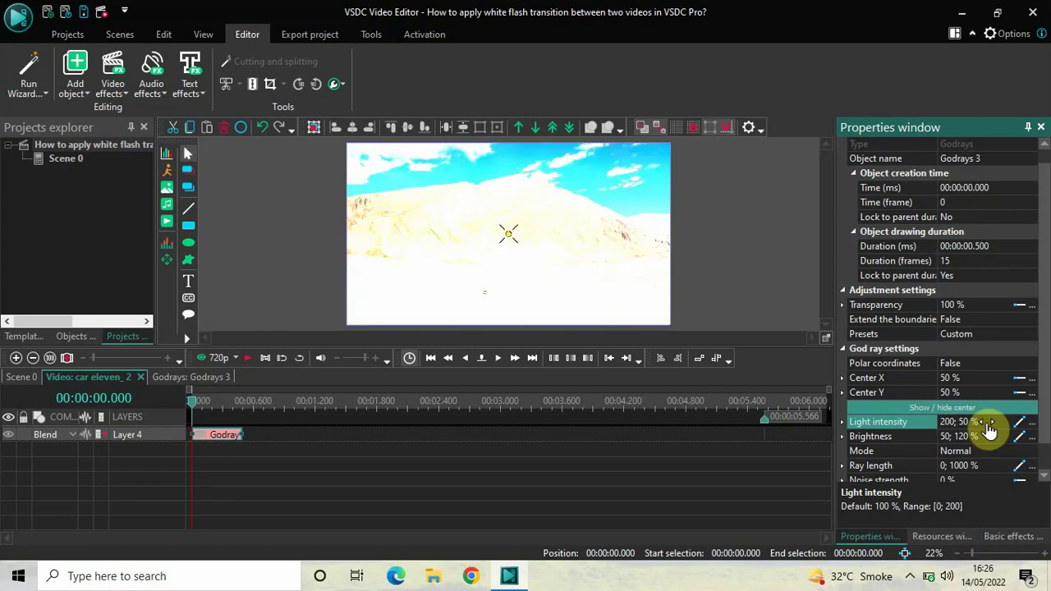
- Set the Godrays 3 brightness to ramp 120;50 %
left_click(876, 437)
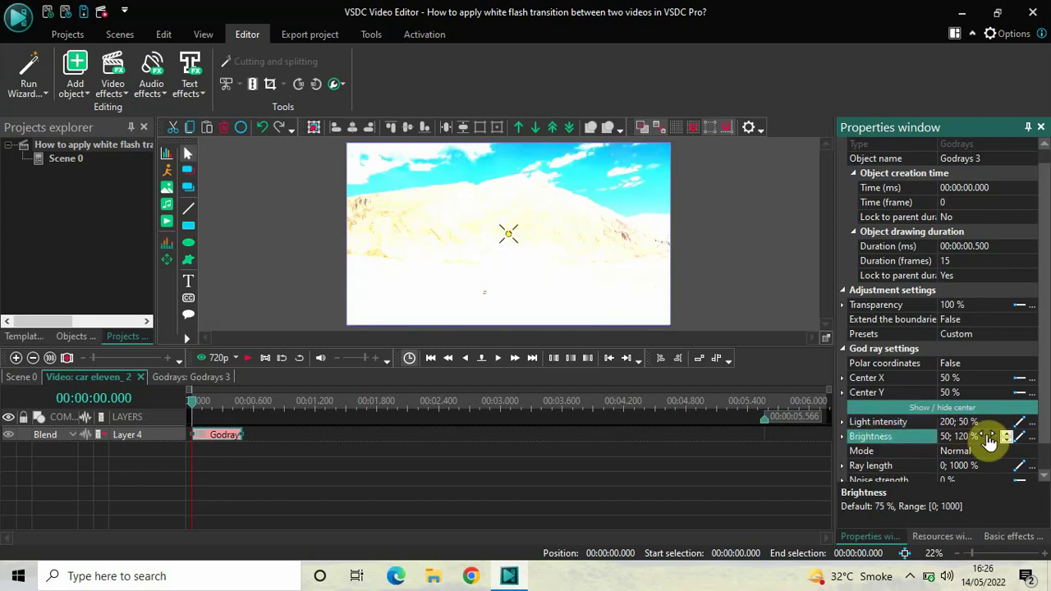
left_click(987, 437)
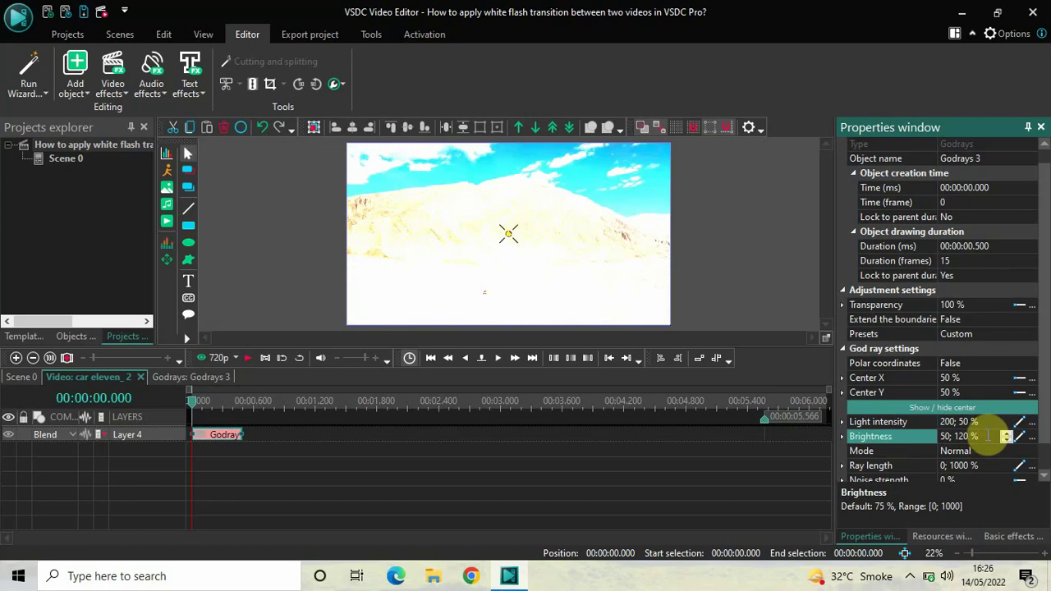
key("ctrl+a")
key("BackSpace")
type("120;")
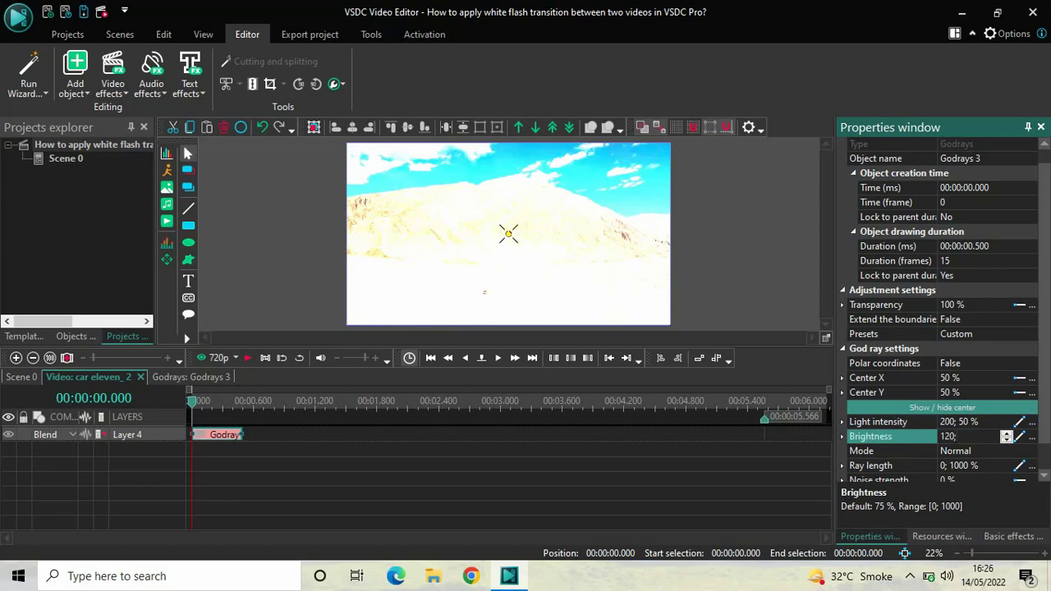
type("50")
key("Return")
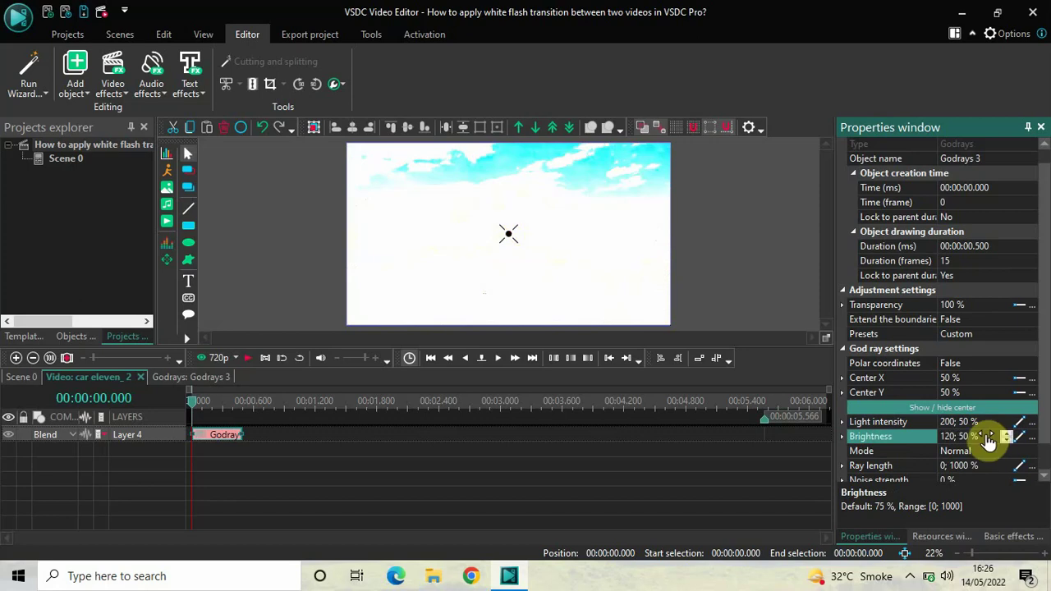
- Set the Godrays 3 ray length to 1000;0 % and deselect the effect
left_click(882, 468)
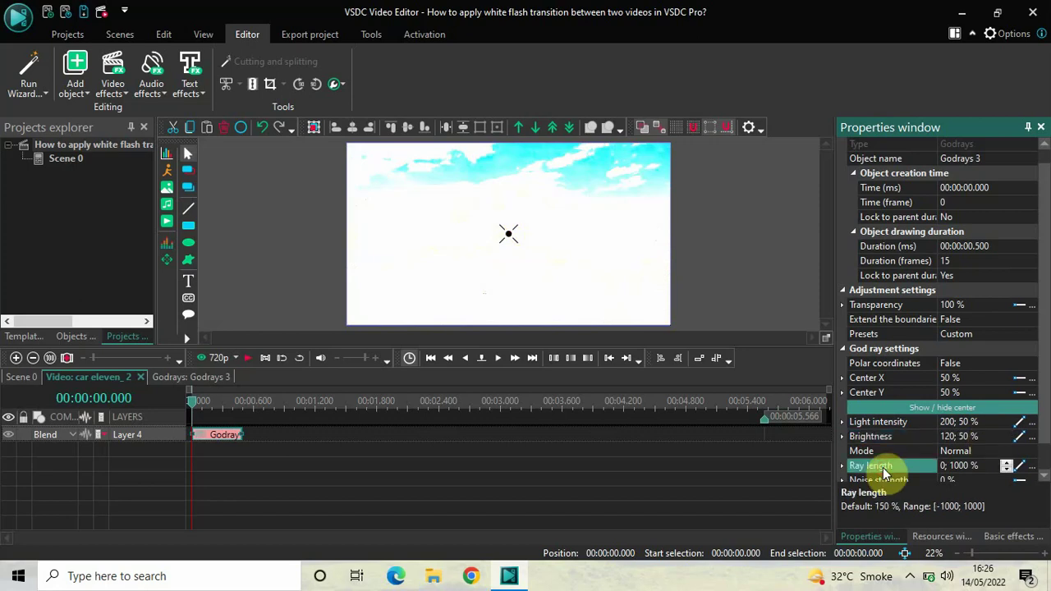
left_click(988, 470)
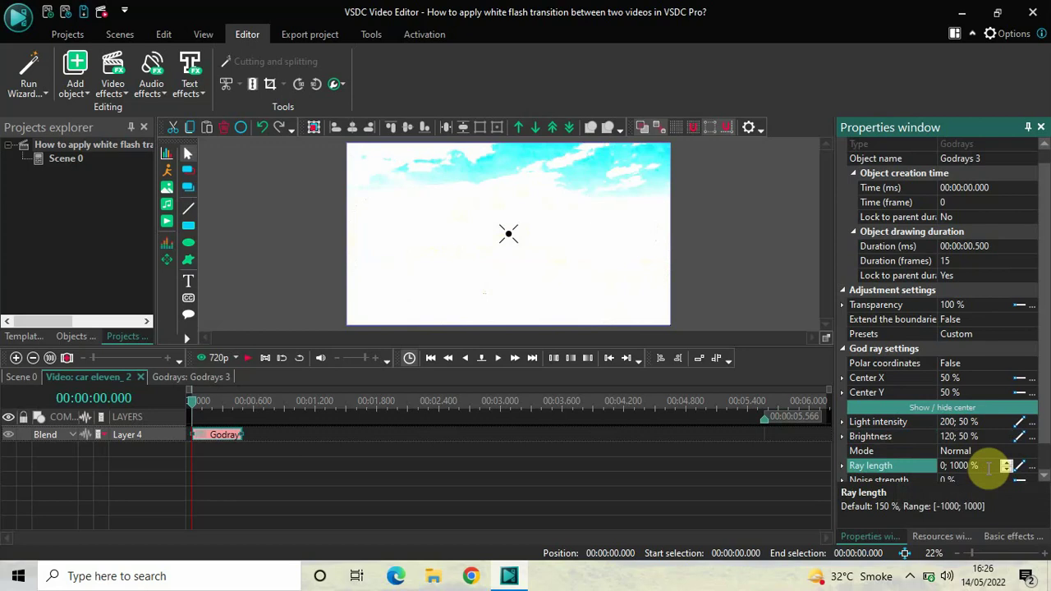
double_click(988, 467)
key("BackSpace")
type("1000;")
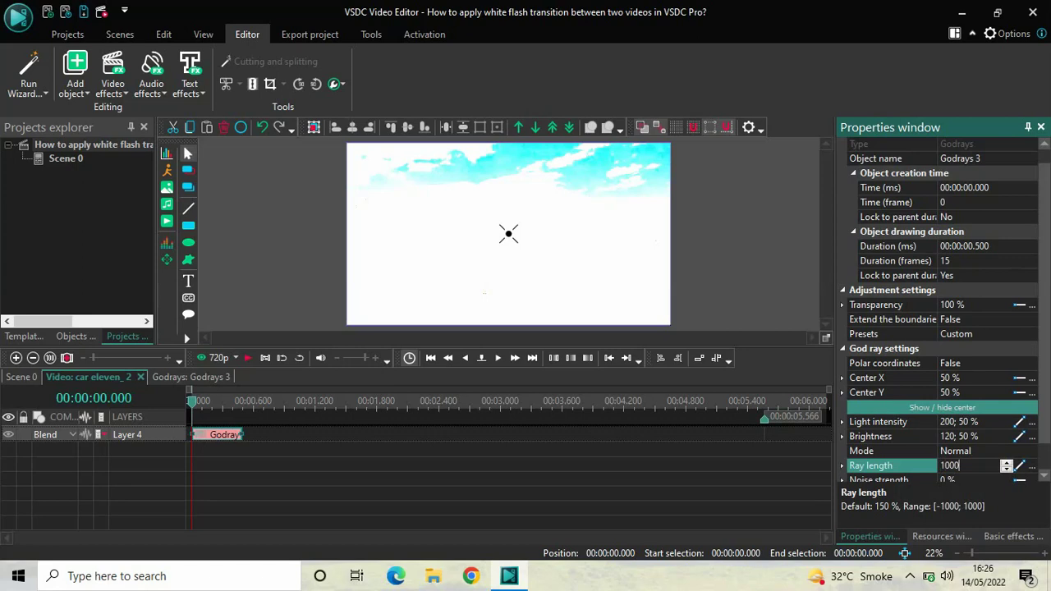
type("0")
key("Return")
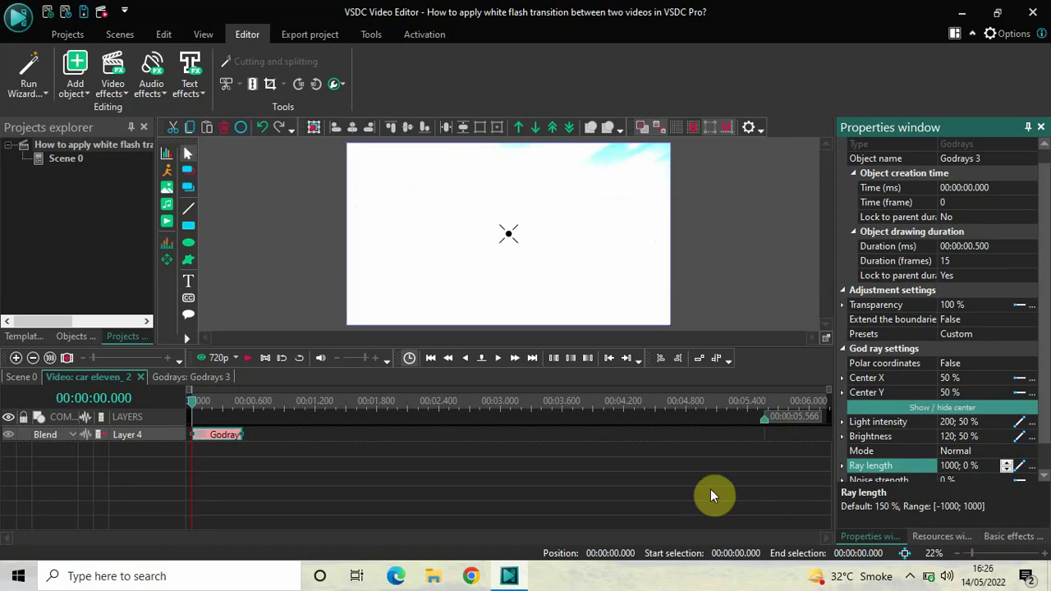
left_click(470, 458)
- Back on Scene 0, play through the cut from about 9.7 seconds to preview the flash
left_click(21, 379)
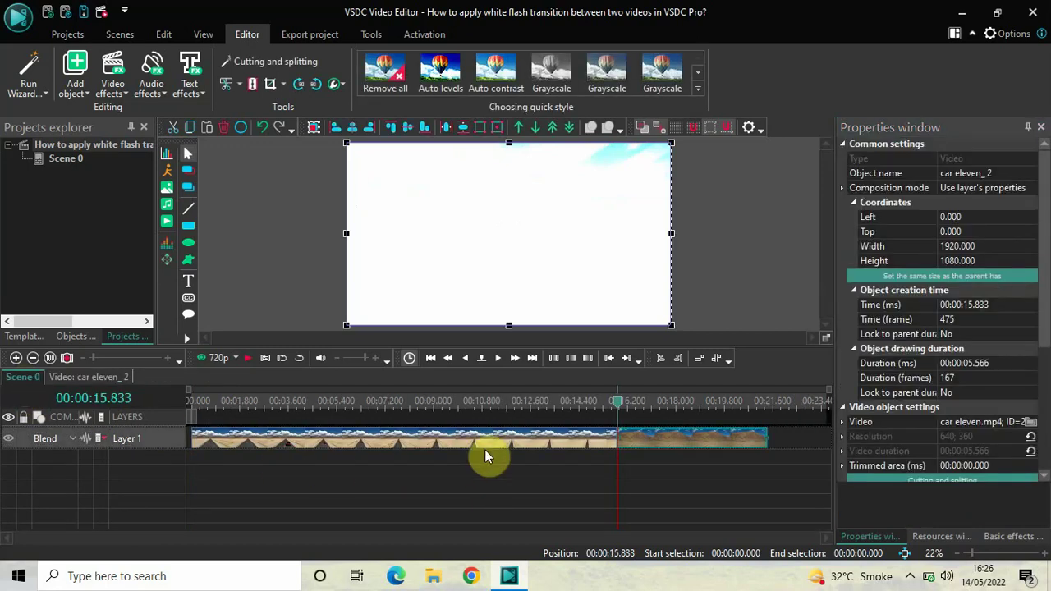
left_click(452, 401)
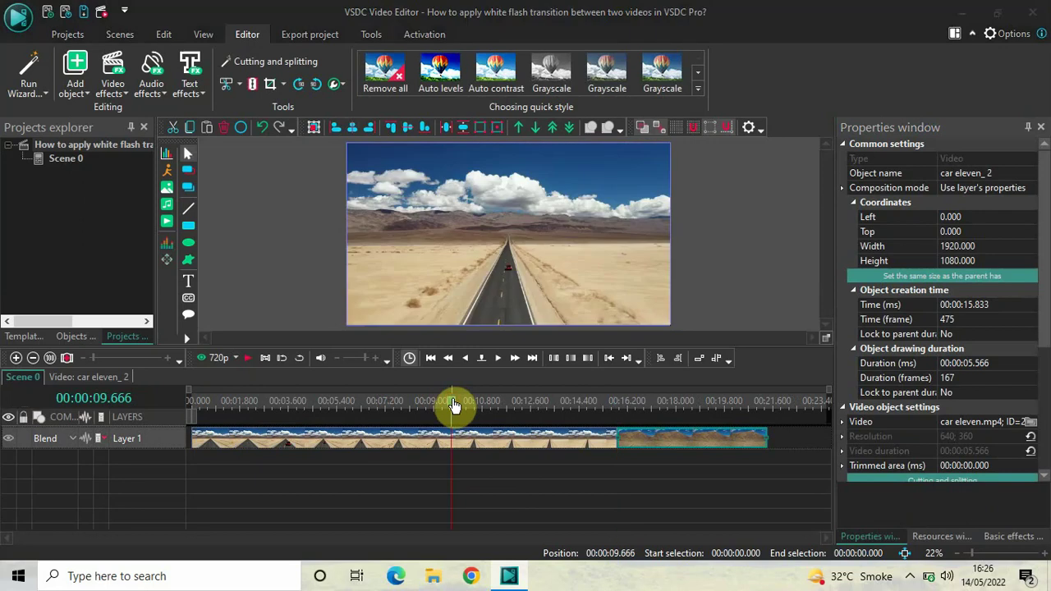
key("space")
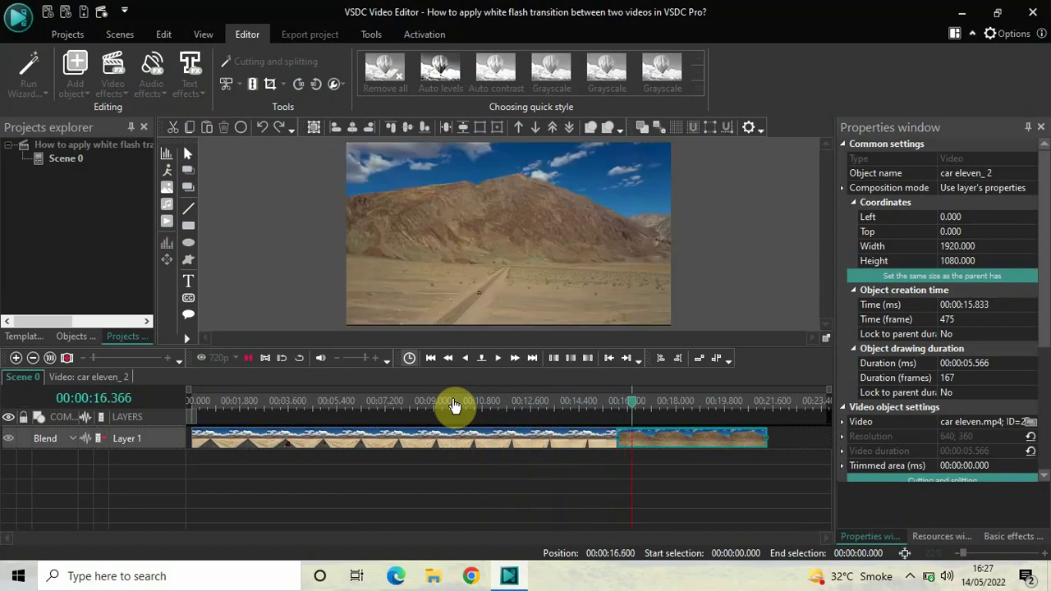
key("space")
- Replay the transition from 11.9 s and 13.966 s, leaving the playhead at 13.966 s
left_click(512, 401)
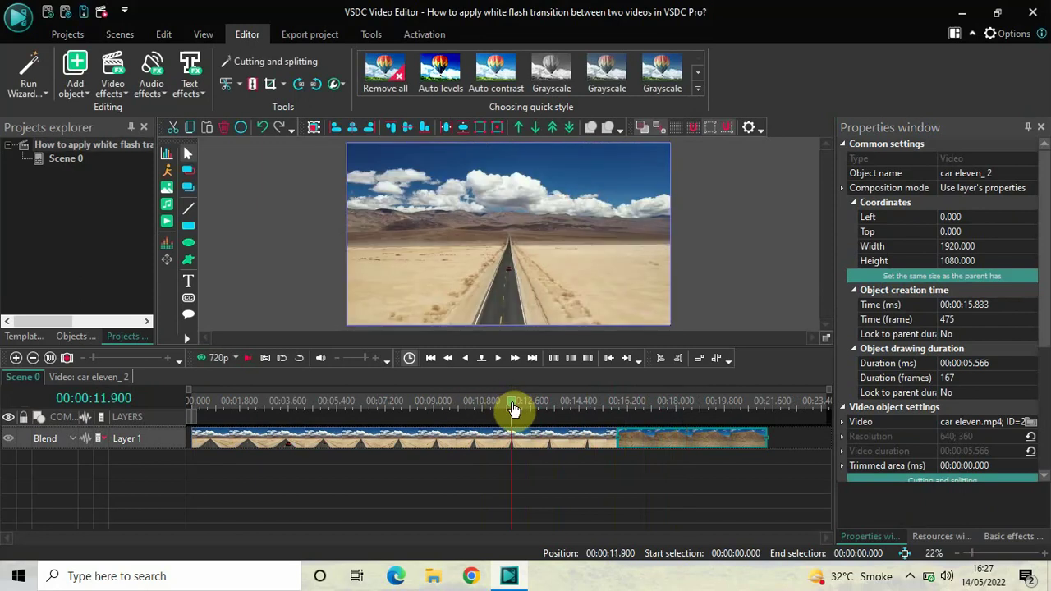
key("space")
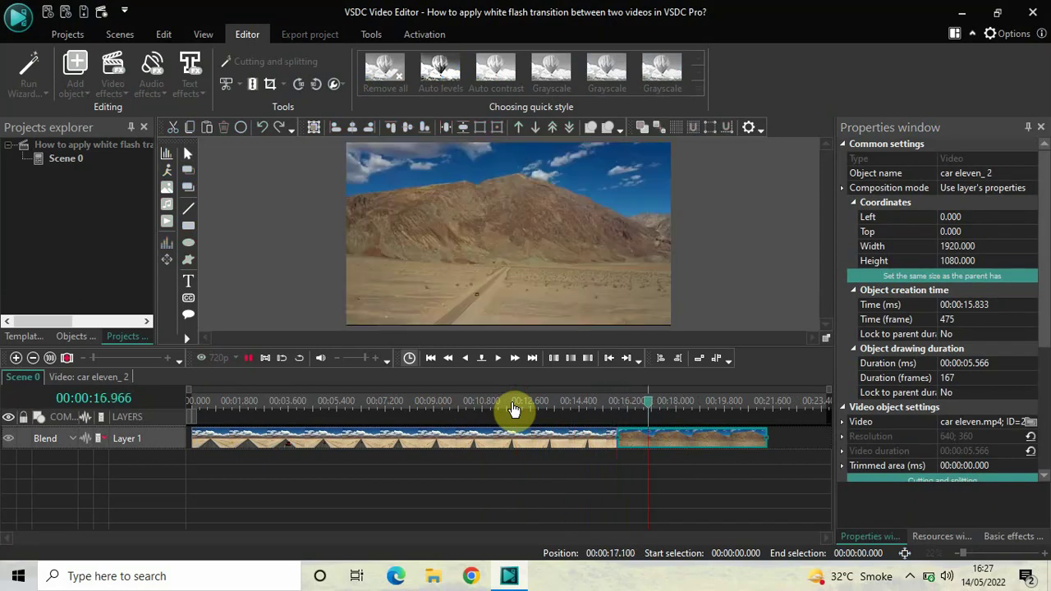
key("space")
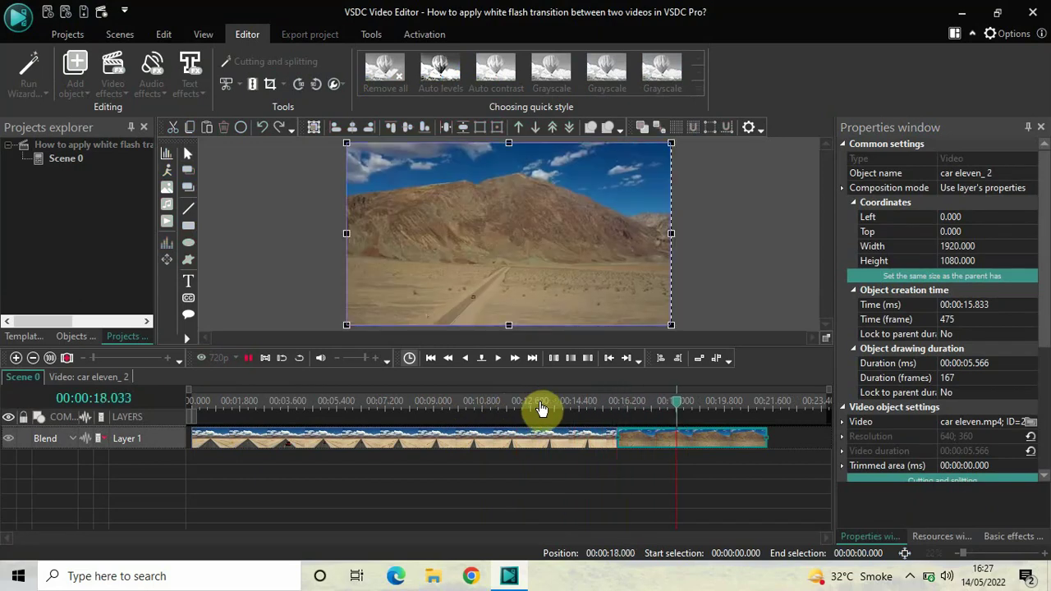
left_click(567, 406)
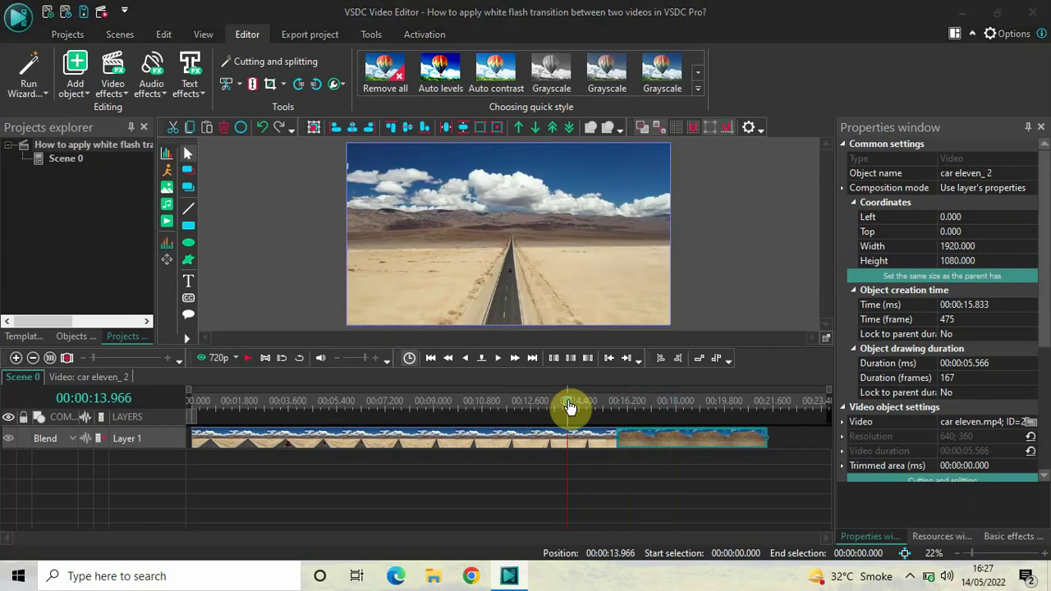
key("space")
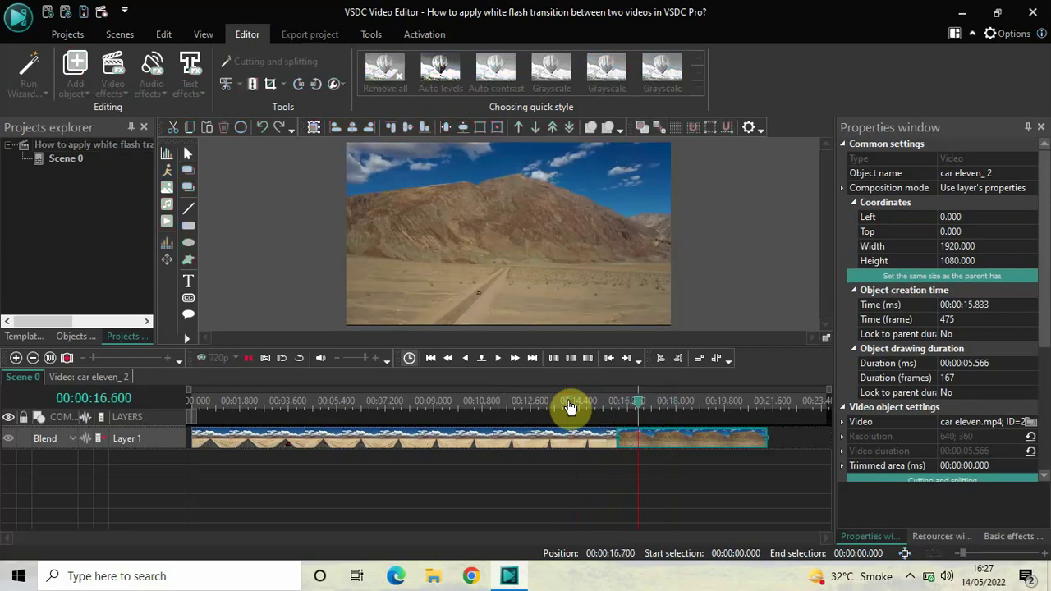
key("space")
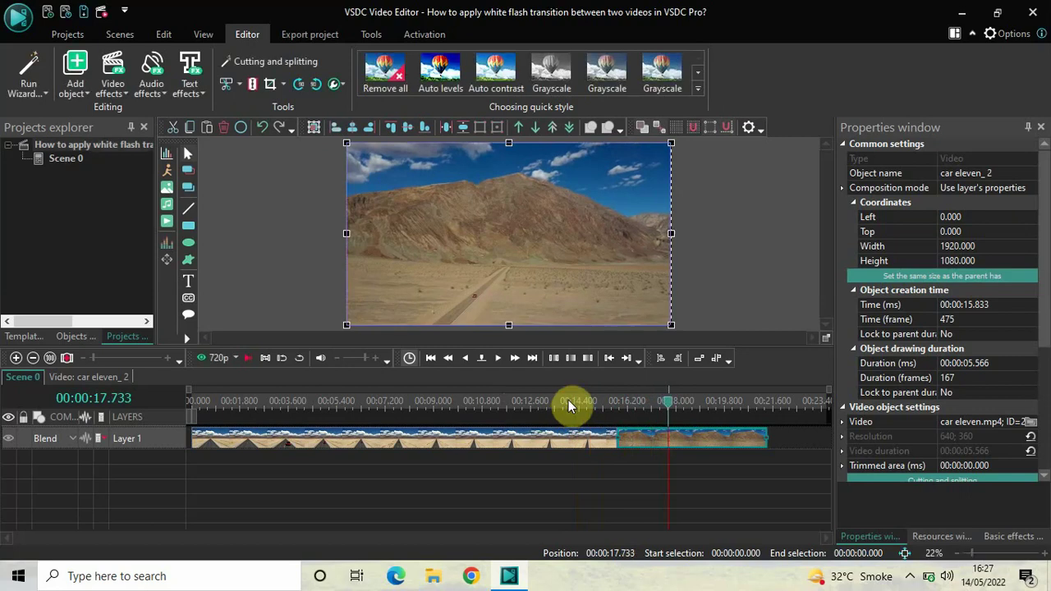
left_click(568, 404)
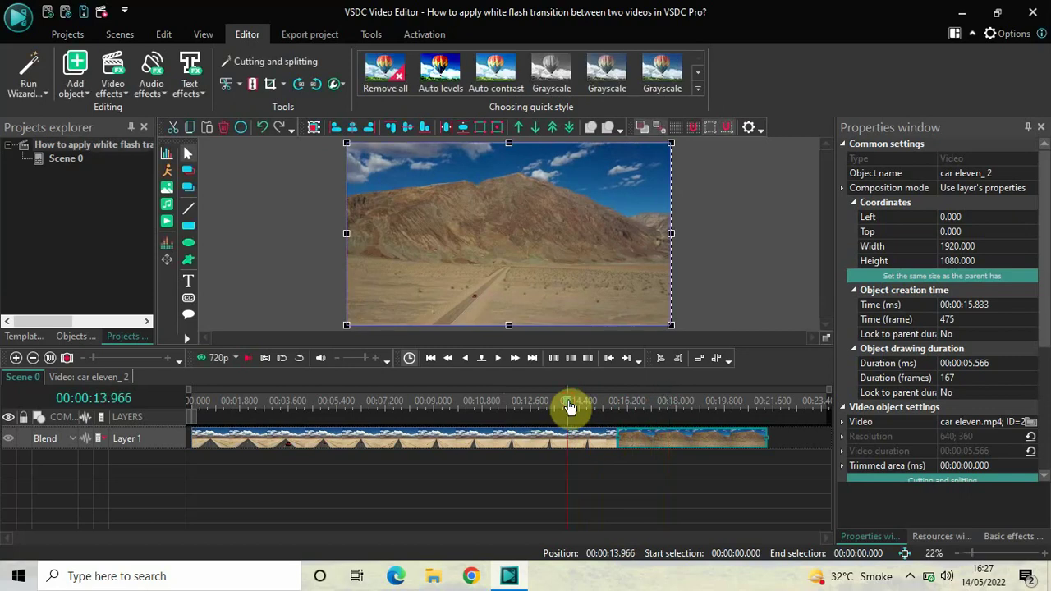